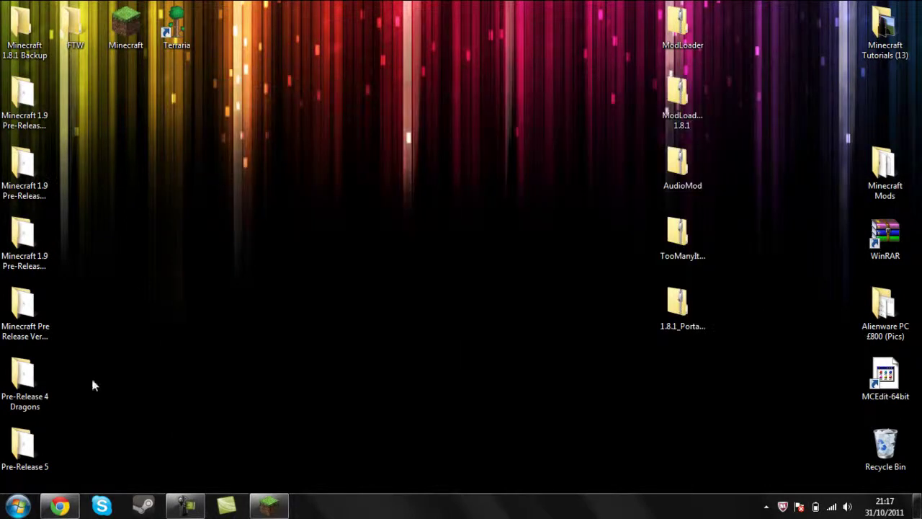
Search the computer for %appdata% and open the Roaming folder
left_click(17, 506)
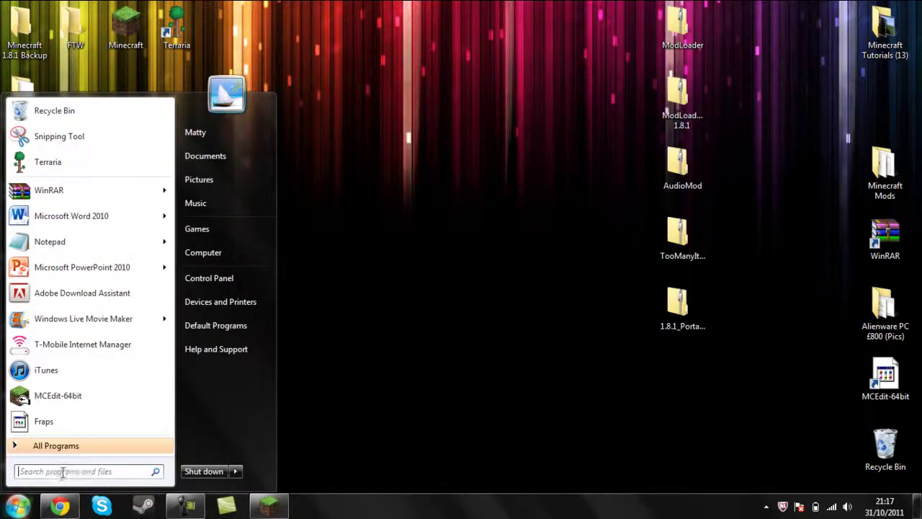
type("%")
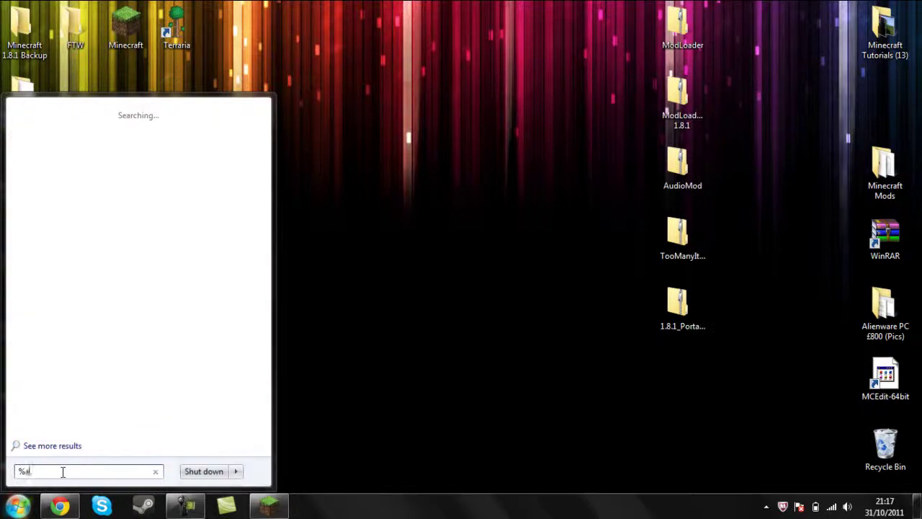
type("appdata")
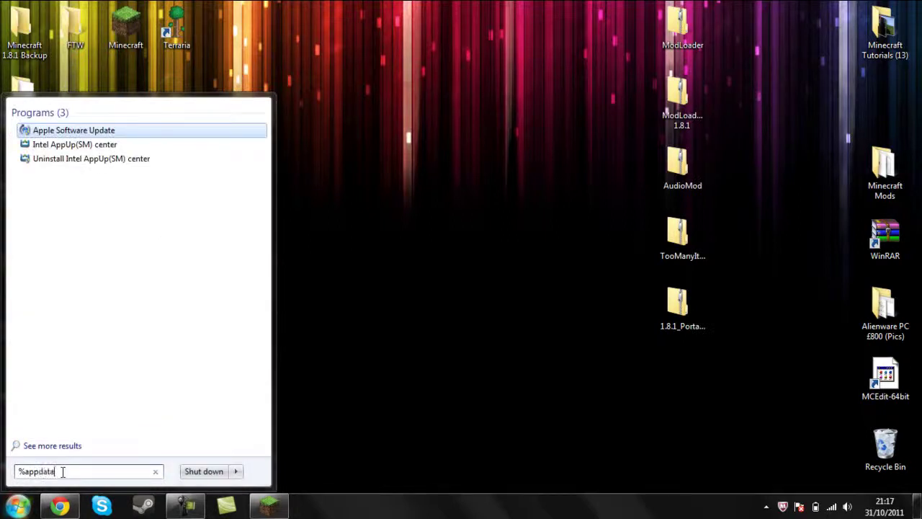
type("%")
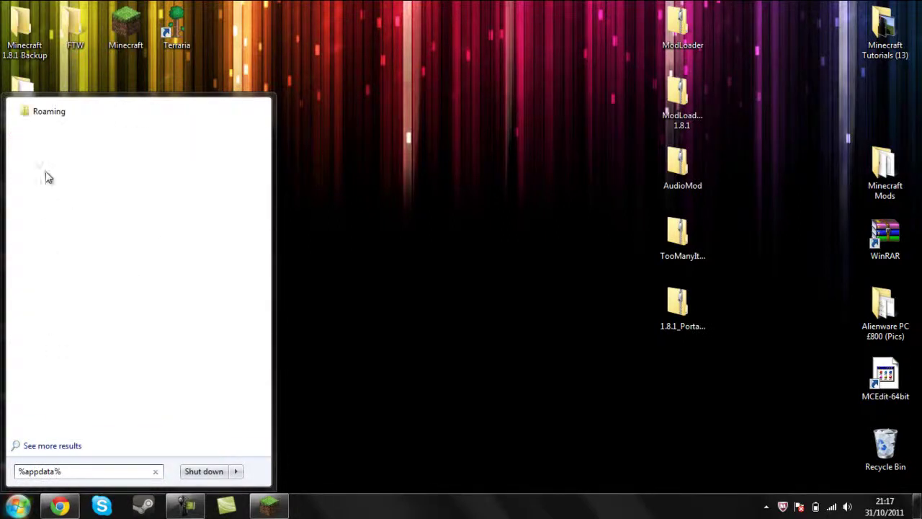
left_click(51, 115)
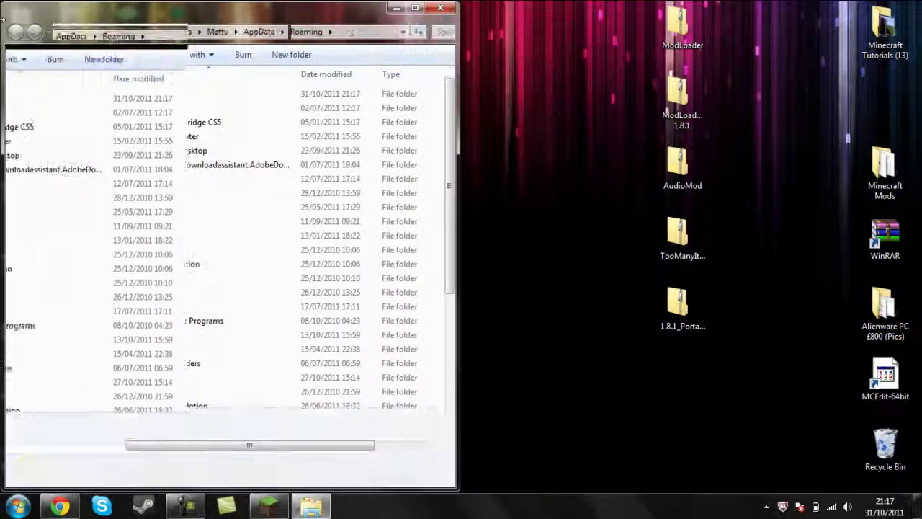
Go into the .minecraft folder's bin subfolder and select the minecraft jar file
double_click(155, 93)
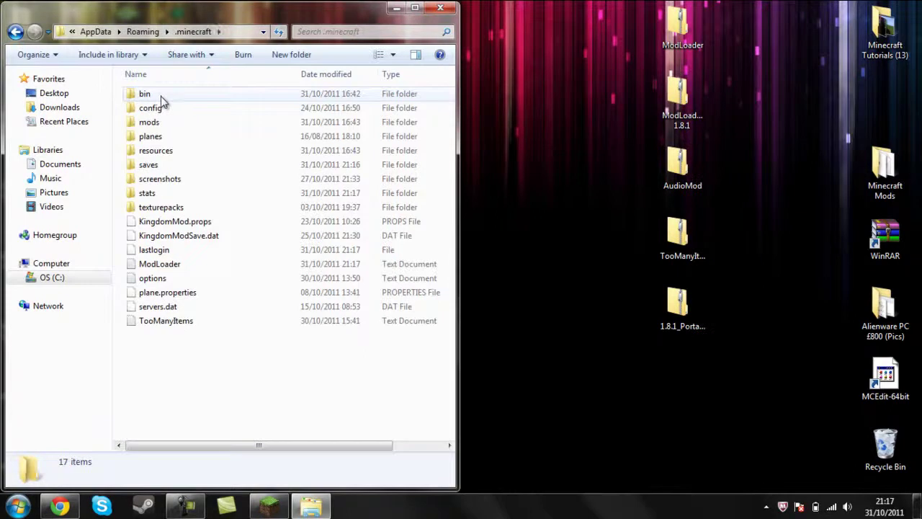
double_click(161, 96)
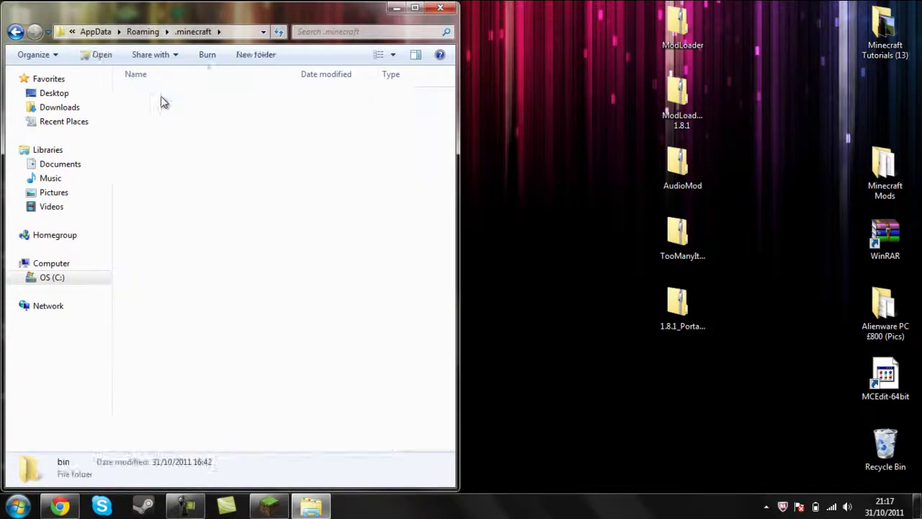
left_click(171, 165)
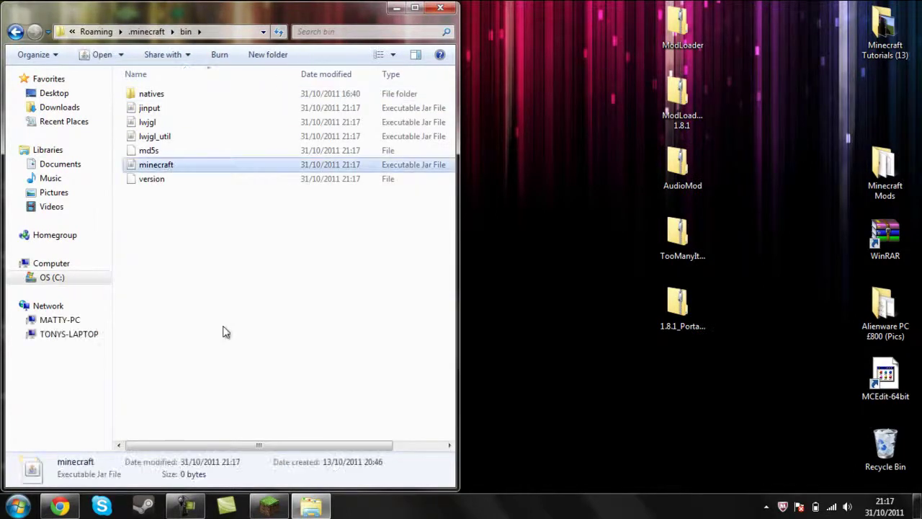
Close the running Minecraft game, then open the minecraft jar from bin in WinRAR and dismiss the licence reminder
left_click(261, 502)
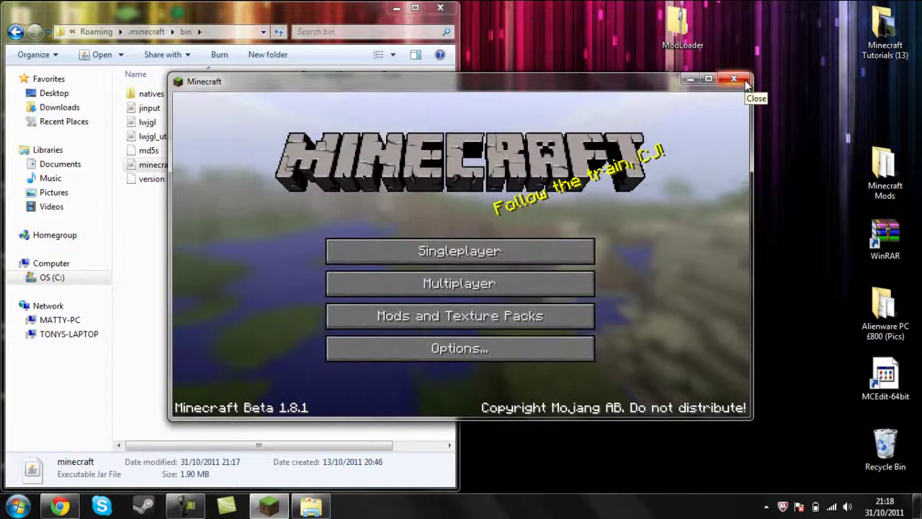
left_click(744, 83)
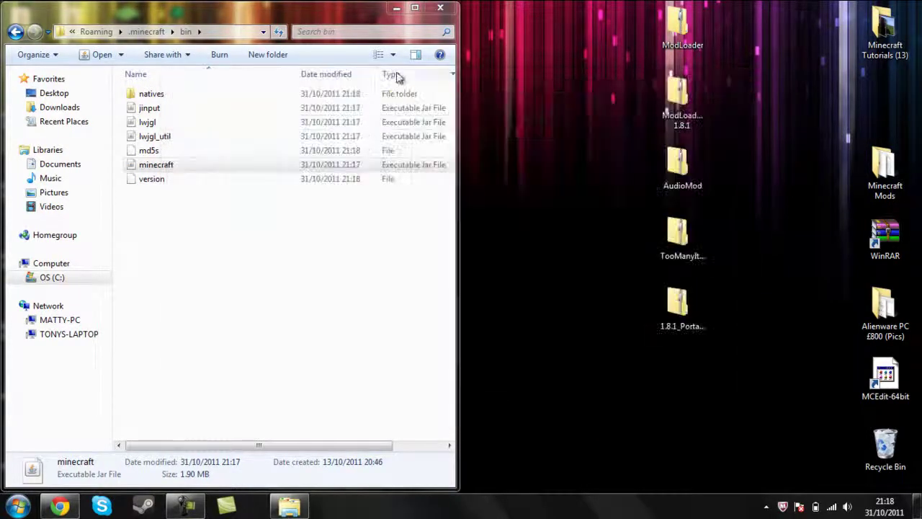
right_click(212, 173)
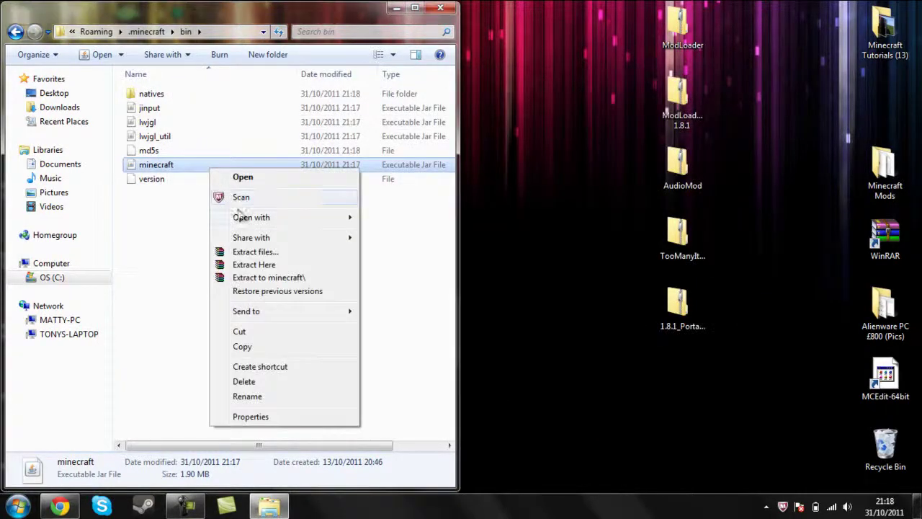
mouse_move(243, 221)
left_click(378, 232)
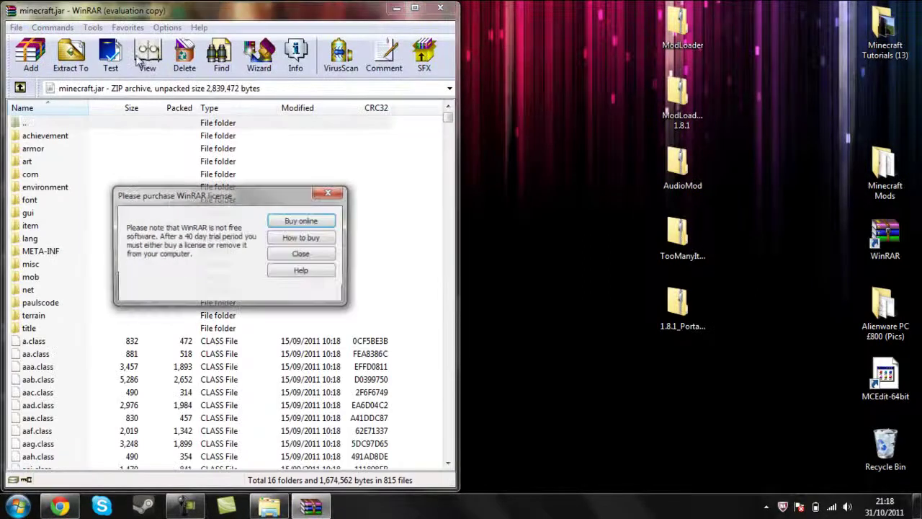
left_click(333, 194)
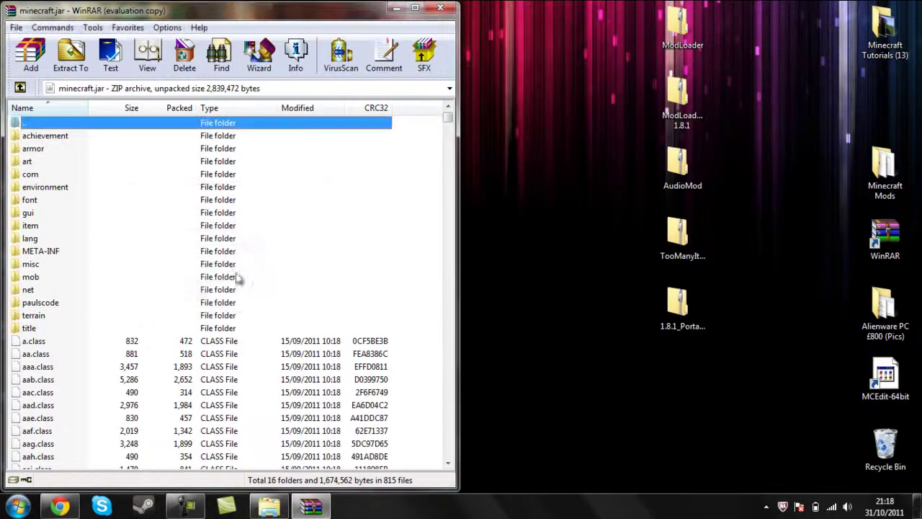
Delete the META-INF folder from minecraft.jar
left_click(216, 252)
right_click(216, 252)
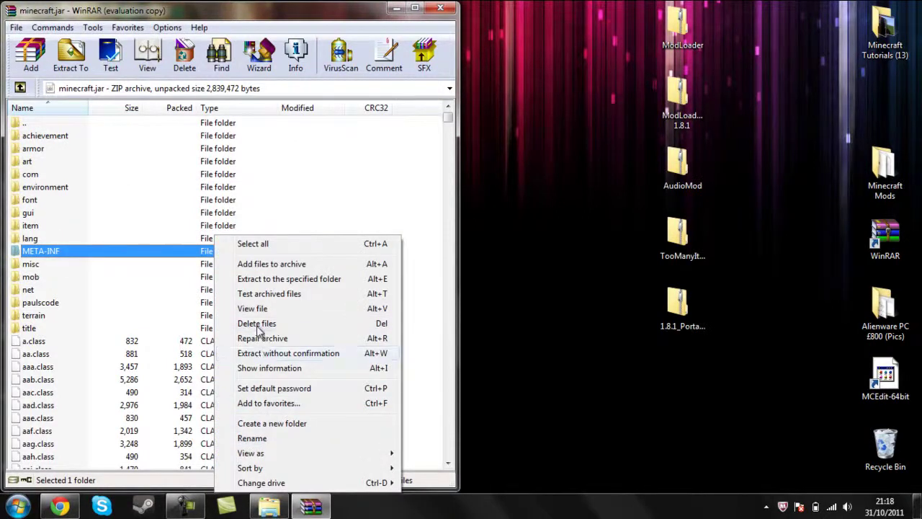
left_click(258, 326)
left_click(475, 299)
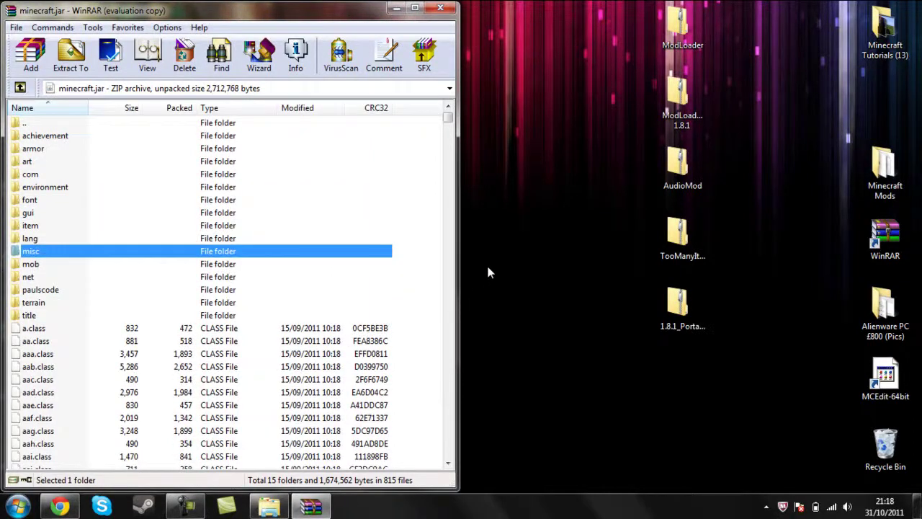
Open the desktop's ModLoader archive in WinRAR, dismiss the licence reminder and dock its window beside minecraft.jar
left_click(677, 32)
right_click(674, 42)
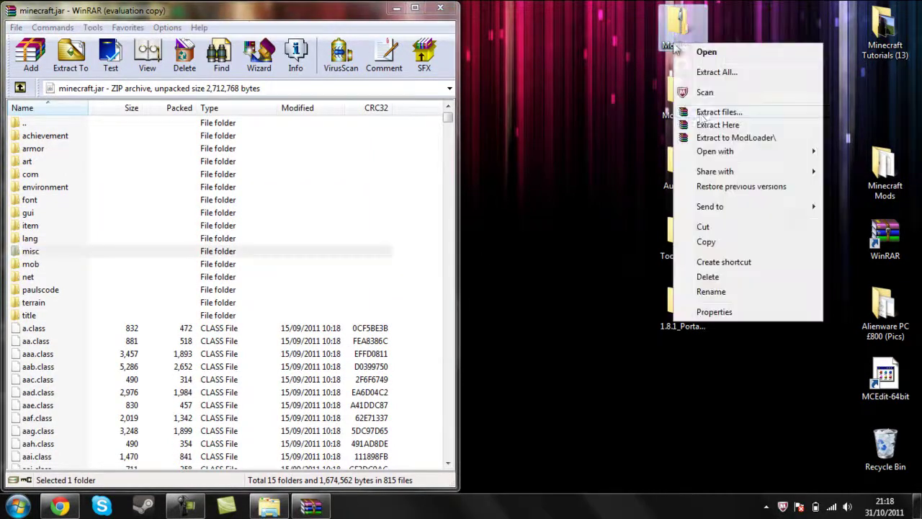
mouse_move(710, 159)
left_click(634, 168)
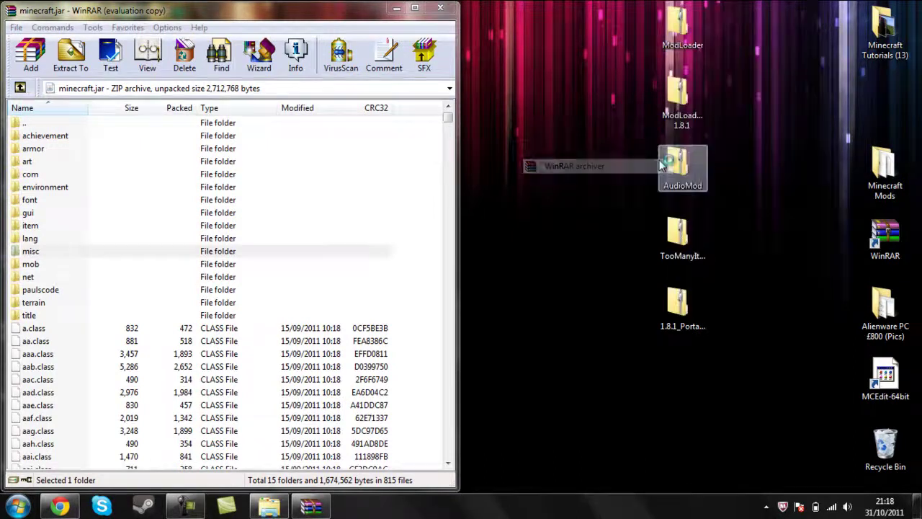
left_click_drag(416, 114, 921, 5)
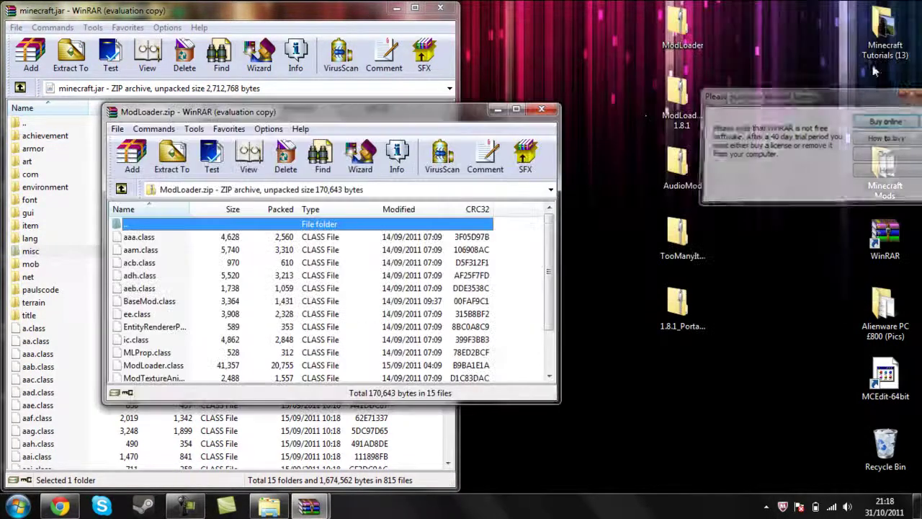
left_click(914, 93)
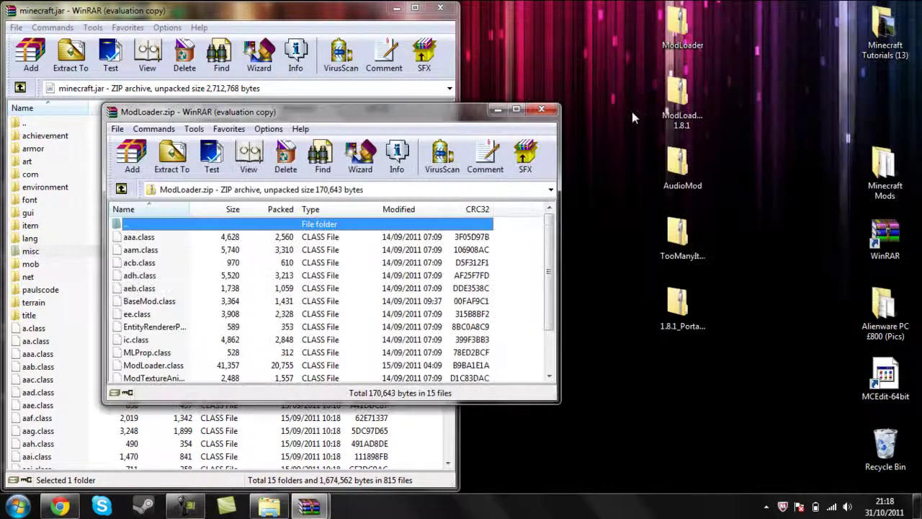
left_click_drag(484, 113, 921, 115)
Add all the class files from ModLoader.zip to minecraft.jar and close the ModLoader archive
left_click_drag(555, 384, 559, 141)
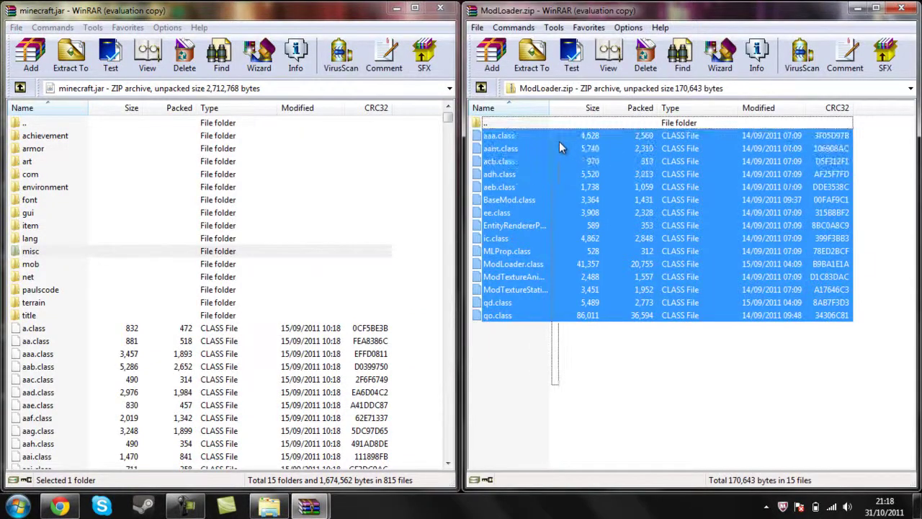
left_click_drag(574, 192, 342, 240)
left_click(245, 362)
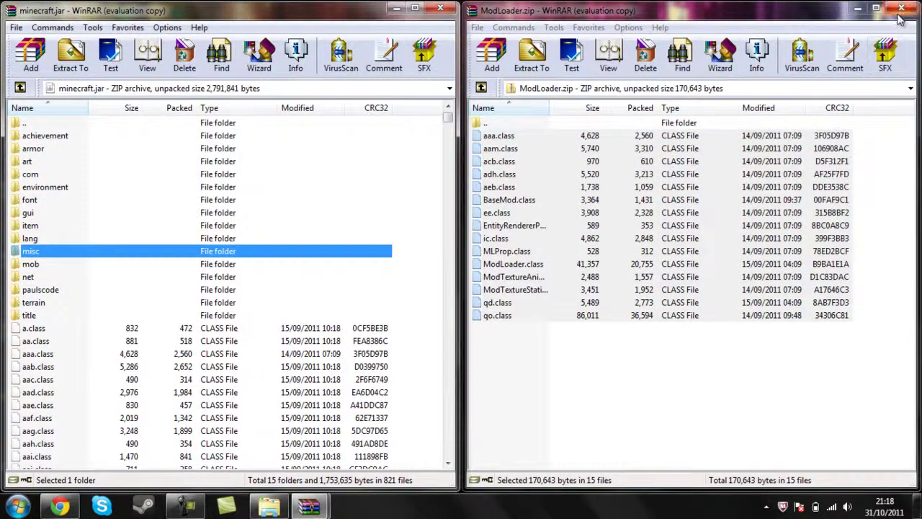
left_click(901, 9)
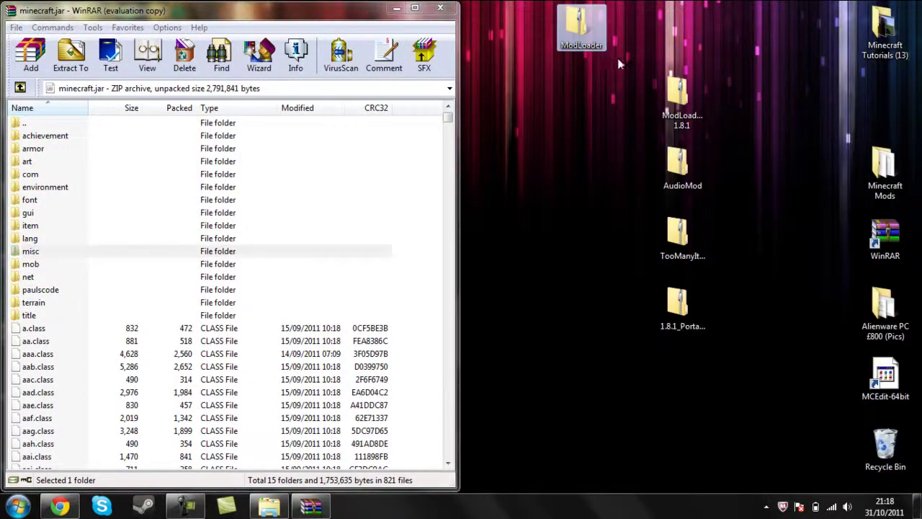
Open ModLoaderMp 1.8.1.zip in WinRAR, dock it beside minecraft.jar and dismiss the licence reminder
right_click(667, 101)
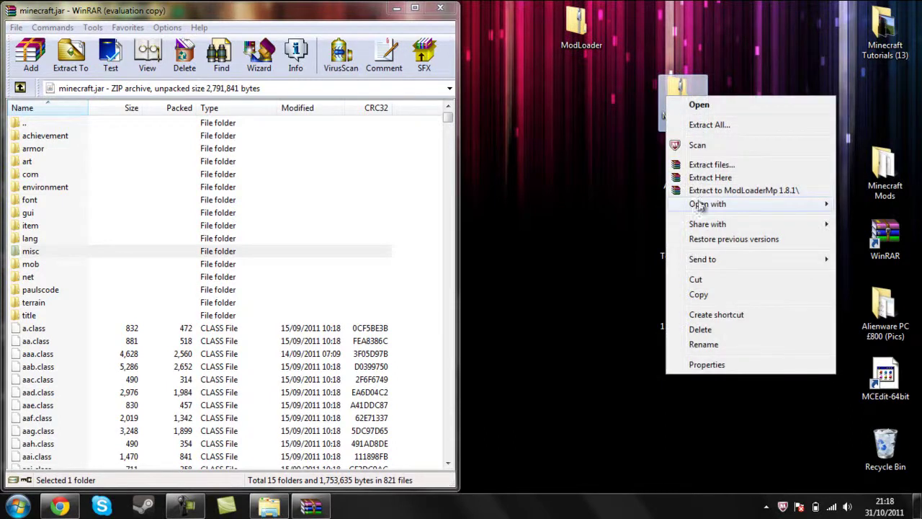
mouse_move(699, 206)
left_click(605, 219)
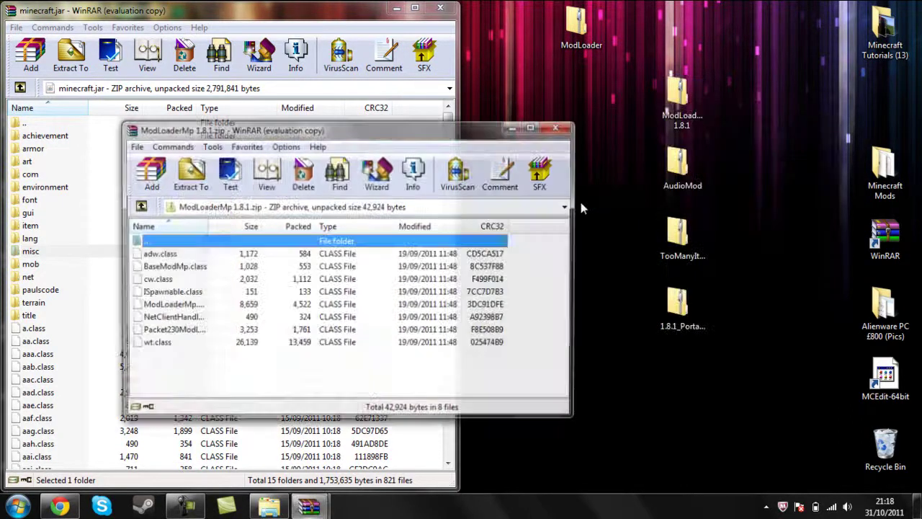
left_click_drag(486, 134, 921, 144)
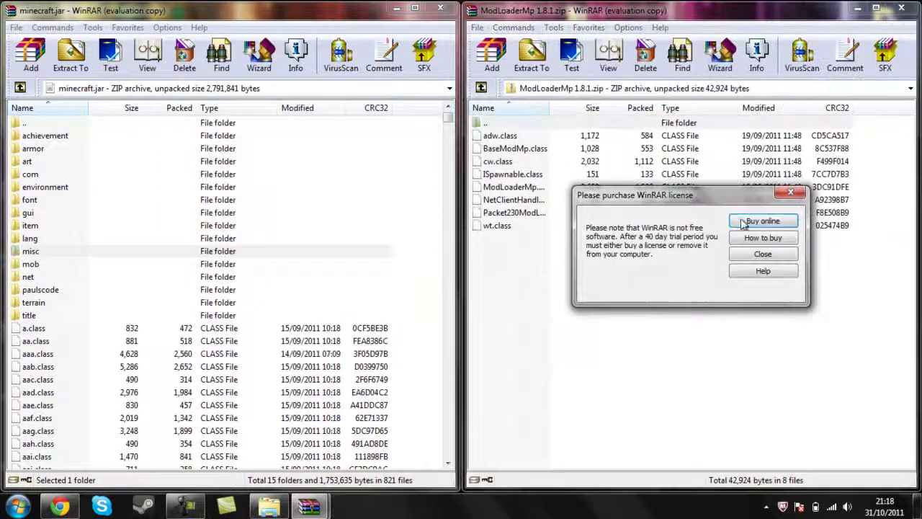
left_click(790, 193)
Add all ModLoaderMp 1.8.1 class files to minecraft.jar, close that archive and set its desktop icon below ModLoader
left_click_drag(737, 287, 657, 141)
left_click_drag(666, 179, 325, 196)
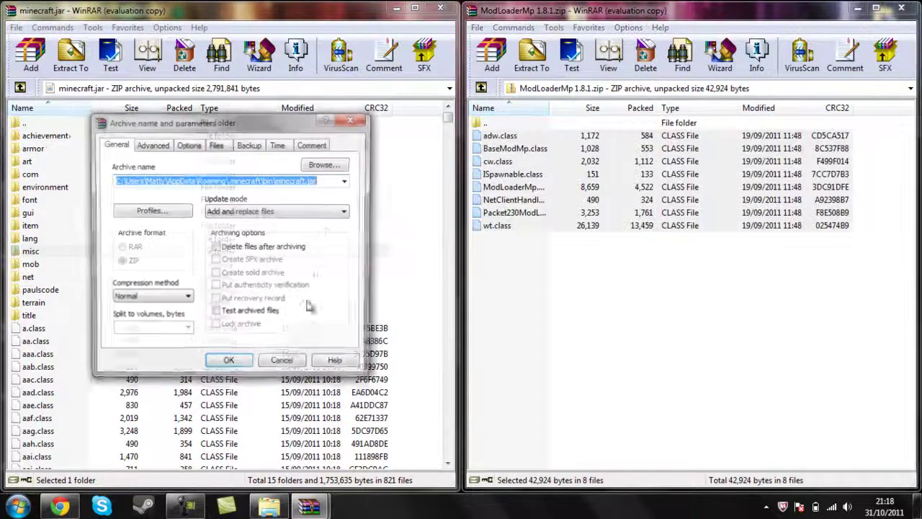
left_click(231, 364)
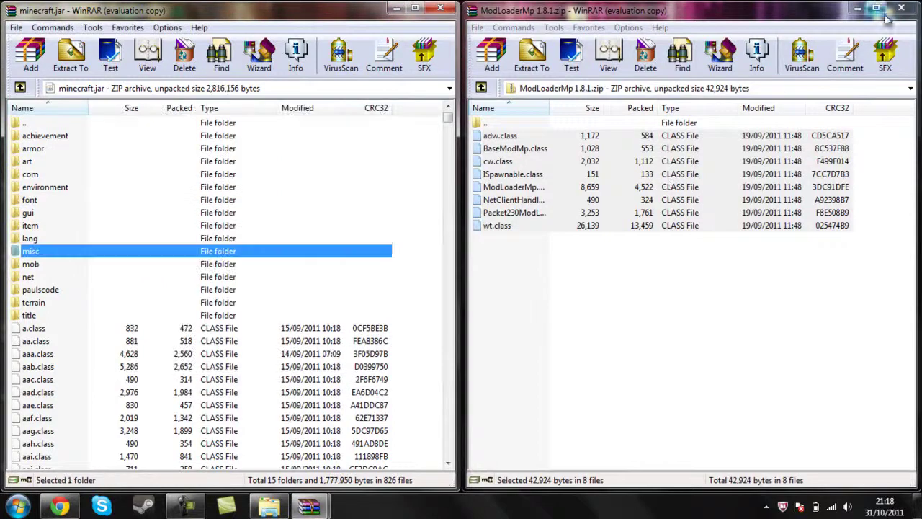
left_click(902, 10)
left_click_drag(683, 100, 582, 101)
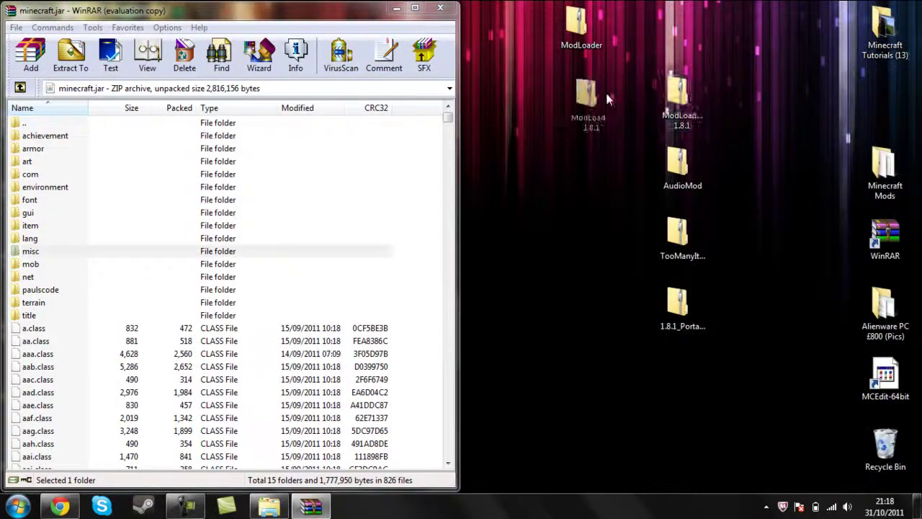
Open AudioMod.zip in WinRAR, dock it beside minecraft.jar and dismiss the licence reminder
right_click(686, 152)
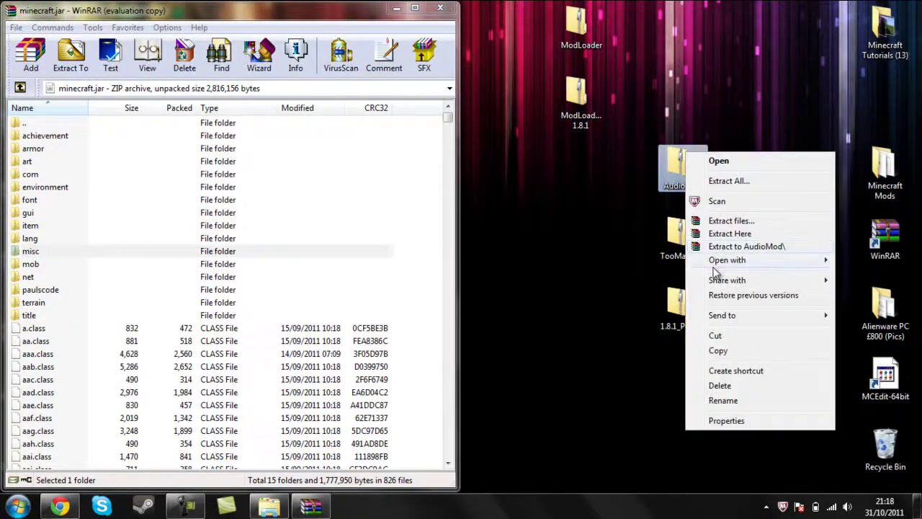
mouse_move(710, 263)
left_click(659, 278)
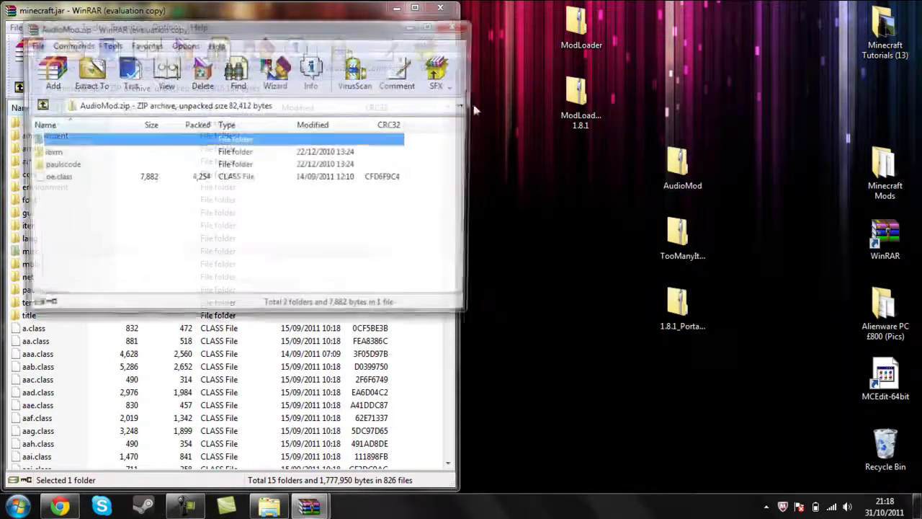
left_click_drag(377, 38, 921, 43)
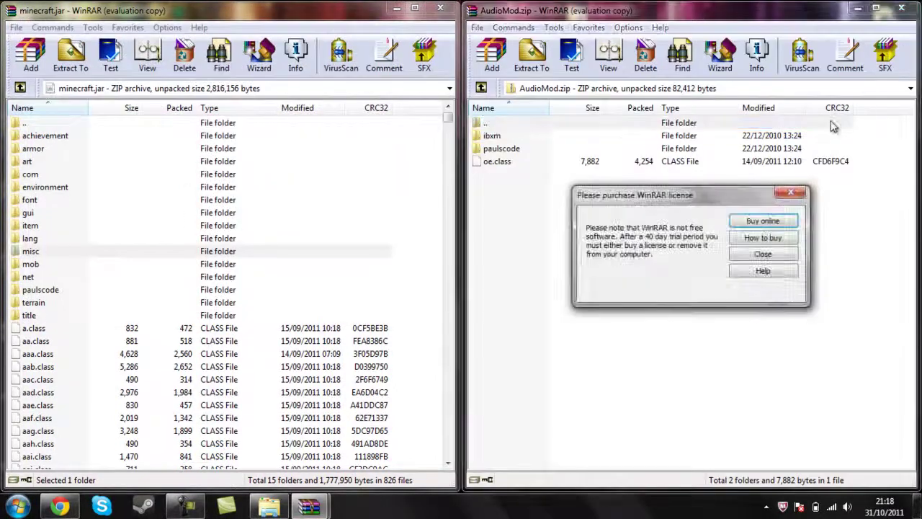
left_click(801, 193)
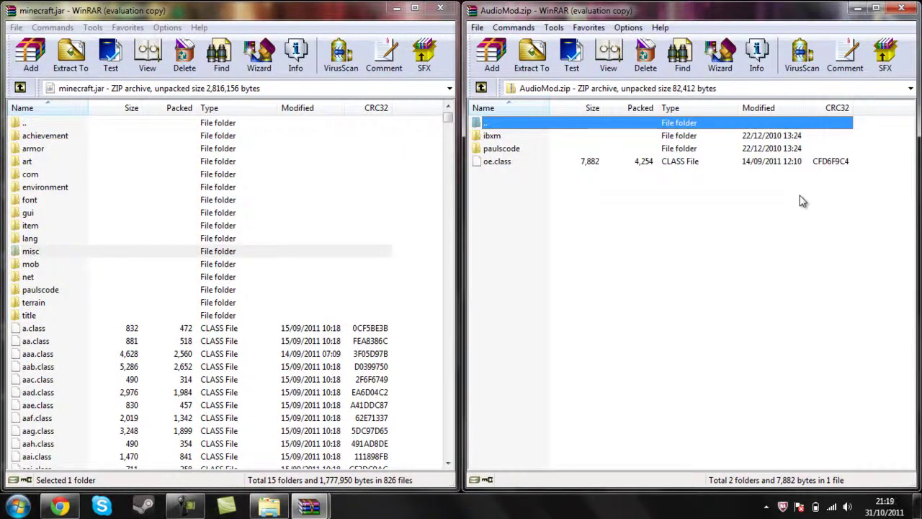
Add AudioMod's ibxm and paulscode folders and oe.class to minecraft.jar, close that archive and set its icon below ModLoaderMp
left_click_drag(799, 197, 313, 251)
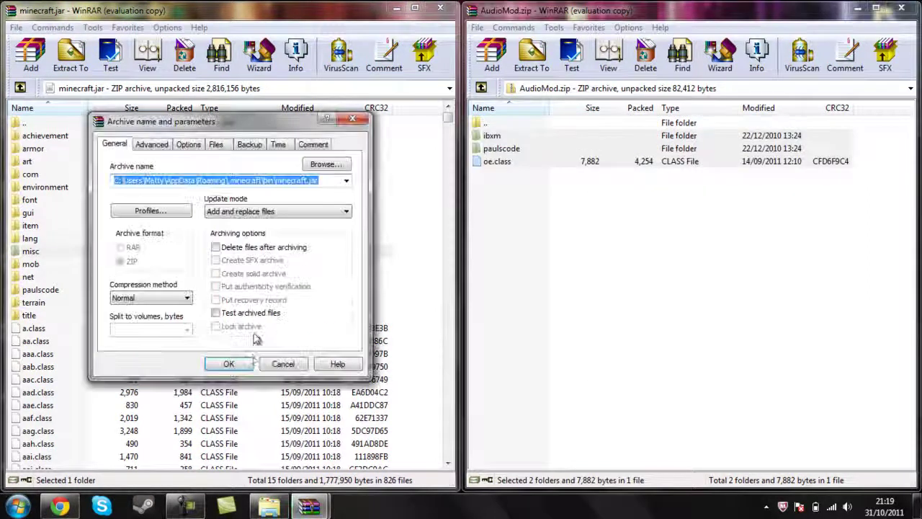
left_click(228, 364)
left_click(912, 7)
left_click_drag(670, 186, 587, 185)
Open TooManyItems2011_09_27_1.8_fix.zip in WinRAR, dock it beside minecraft.jar and dismiss the licence reminder
left_click(674, 236)
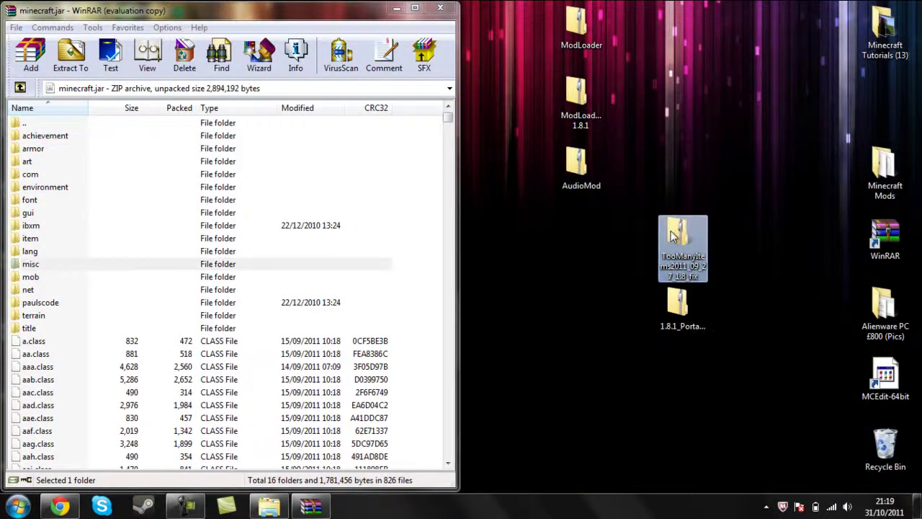
right_click(674, 237)
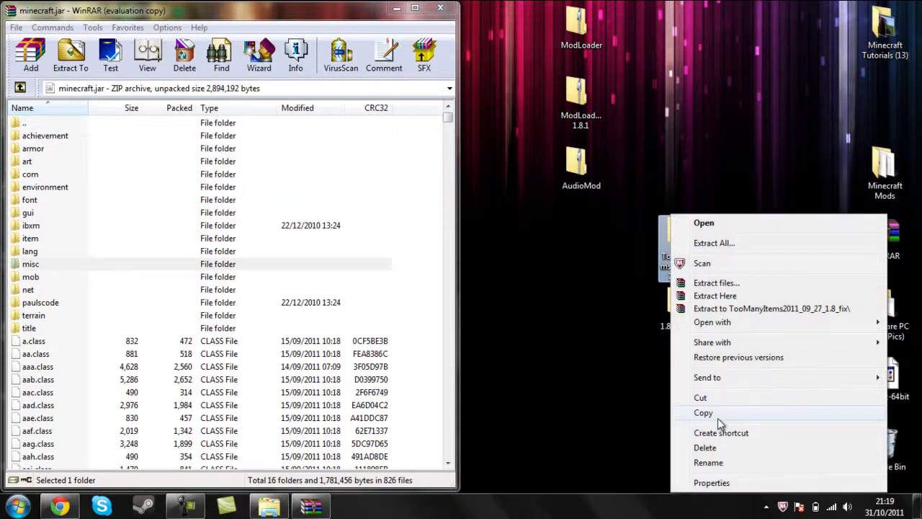
mouse_move(697, 328)
left_click(651, 337)
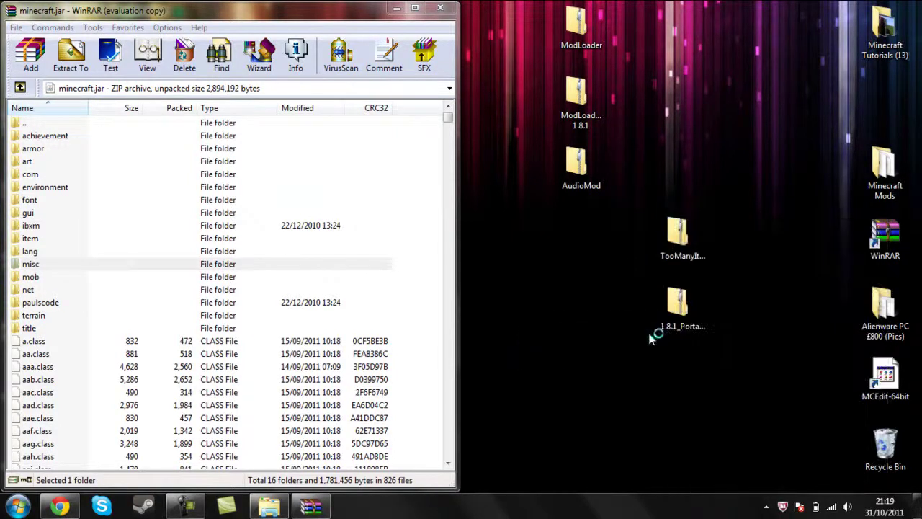
left_click_drag(400, 52, 918, 53)
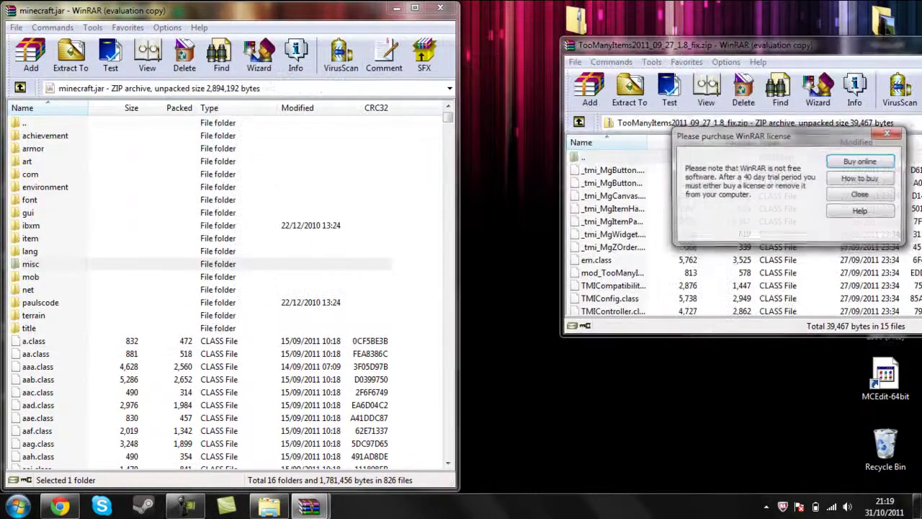
left_click(889, 136)
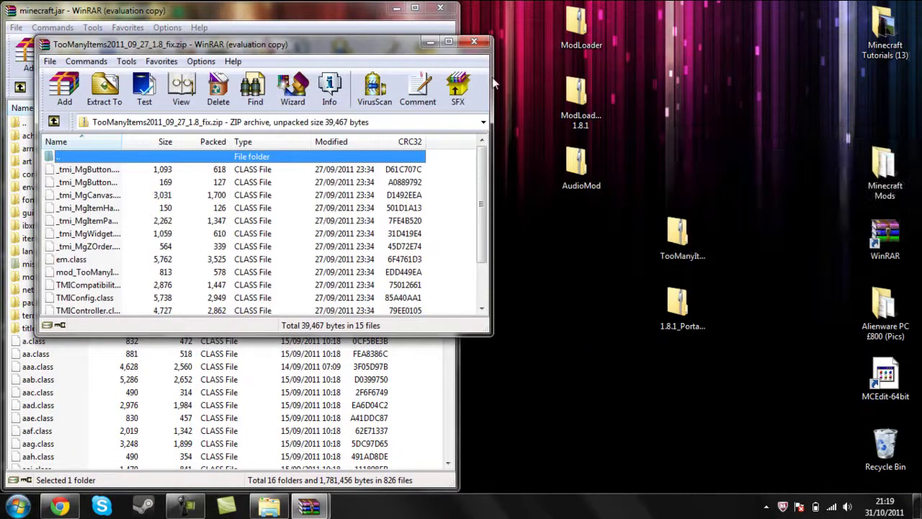
left_click_drag(392, 47, 921, 43)
Add all TooManyItems class files to minecraft.jar, close that archive and set its desktop icon below AudioMod
left_click_drag(739, 341, 307, 251)
left_click(237, 361)
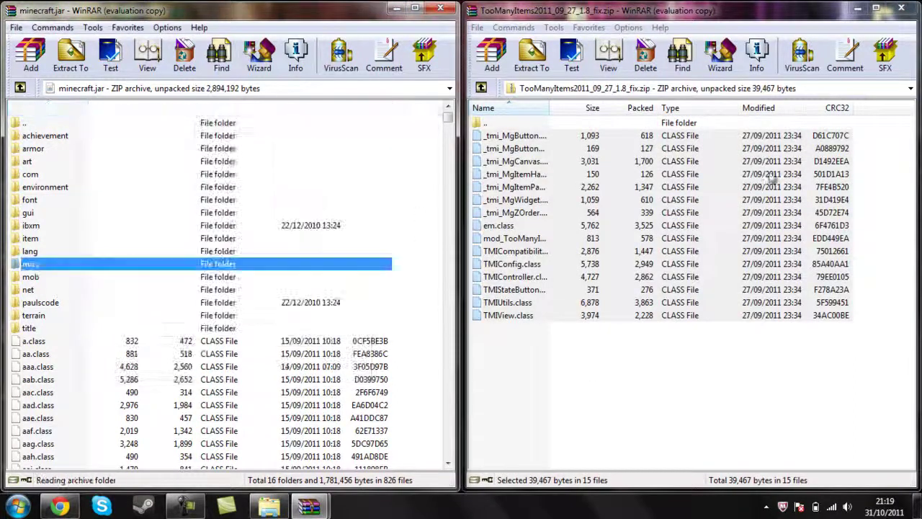
left_click(902, 9)
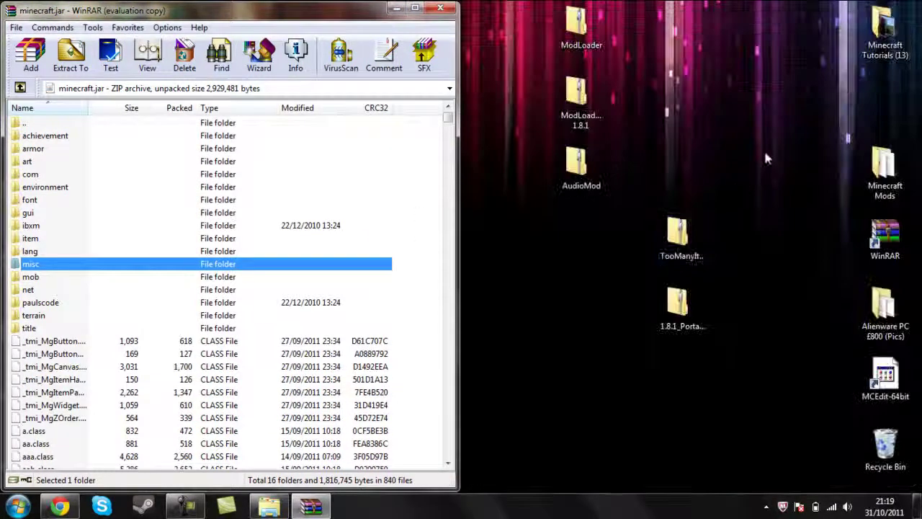
left_click_drag(694, 255, 606, 251)
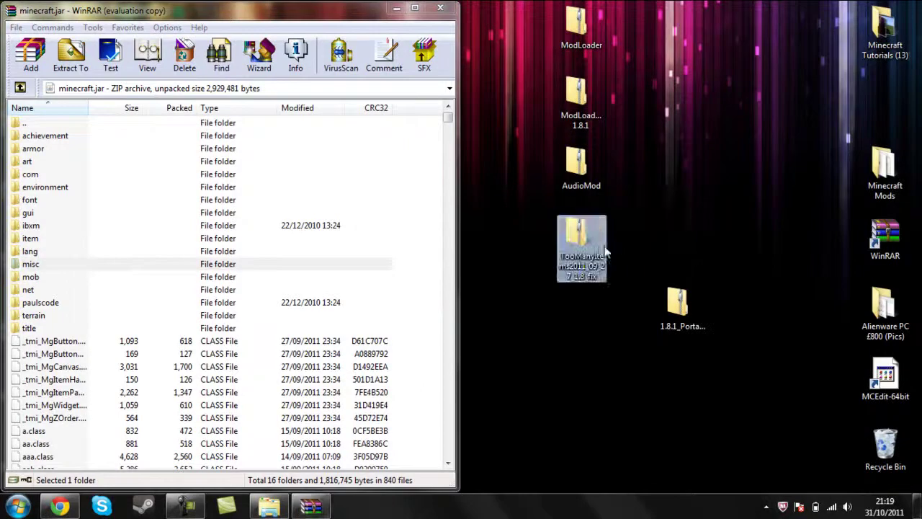
Open 1.8.1_PortalGun_v4.zip in WinRAR, dock it beside minecraft.jar and dismiss the licence reminder
right_click(664, 294)
mouse_move(702, 129)
left_click(645, 137)
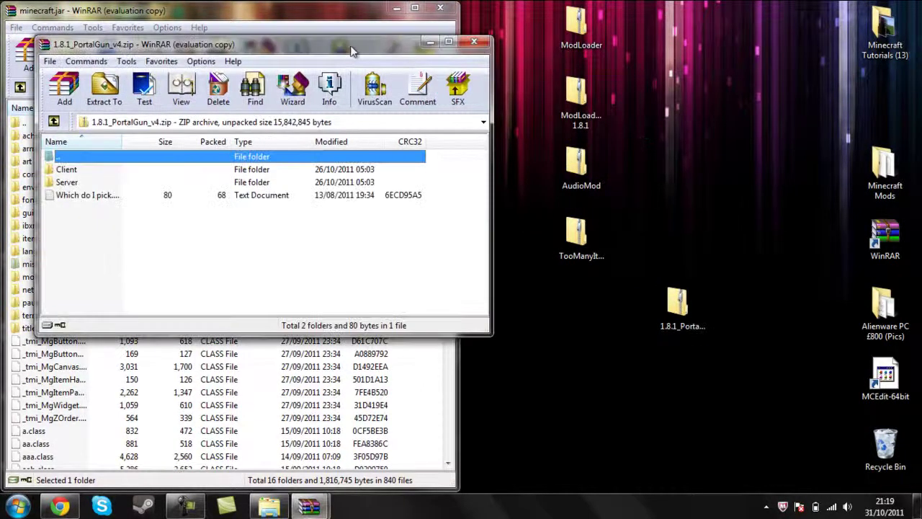
left_click_drag(353, 52, 921, 58)
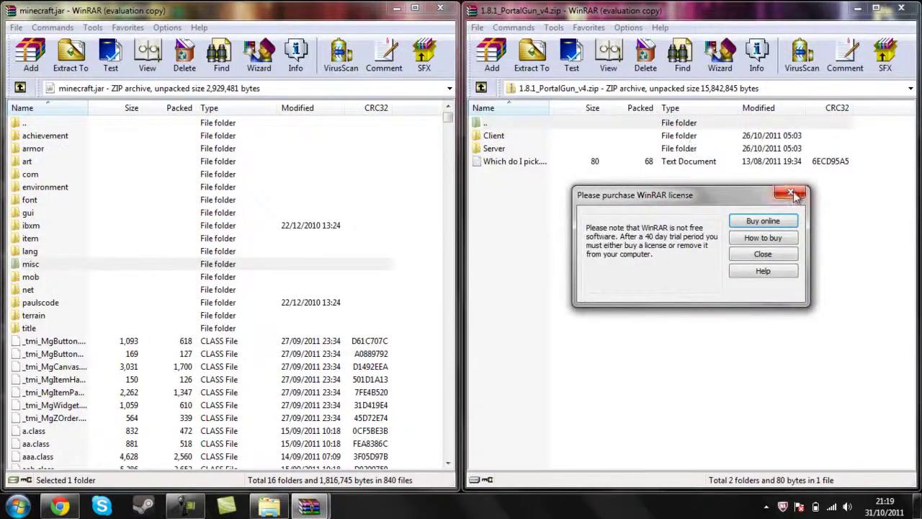
left_click(798, 195)
Read the single-player instructions in the PortalGun archive's "Which do I pick" text file and close it
double_click(737, 165)
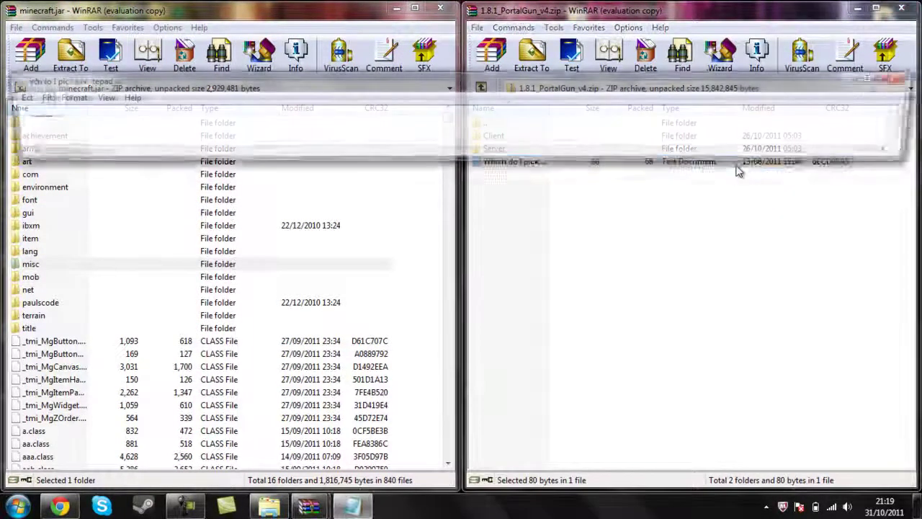
left_click_drag(694, 90, 746, 4)
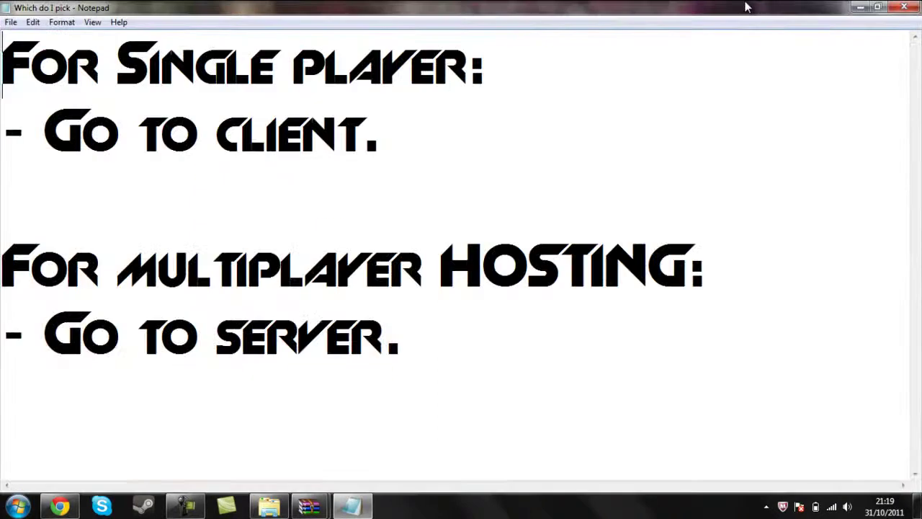
left_click_drag(381, 133, 3, 58)
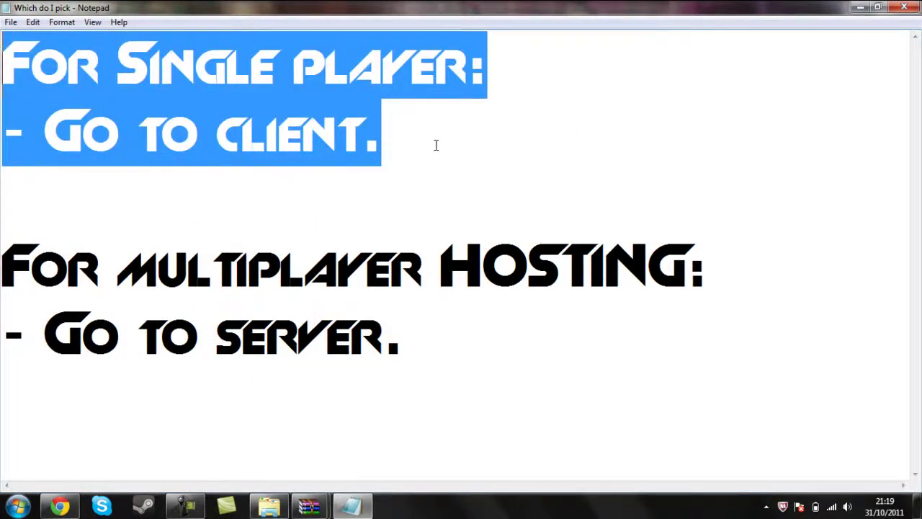
left_click(905, 6)
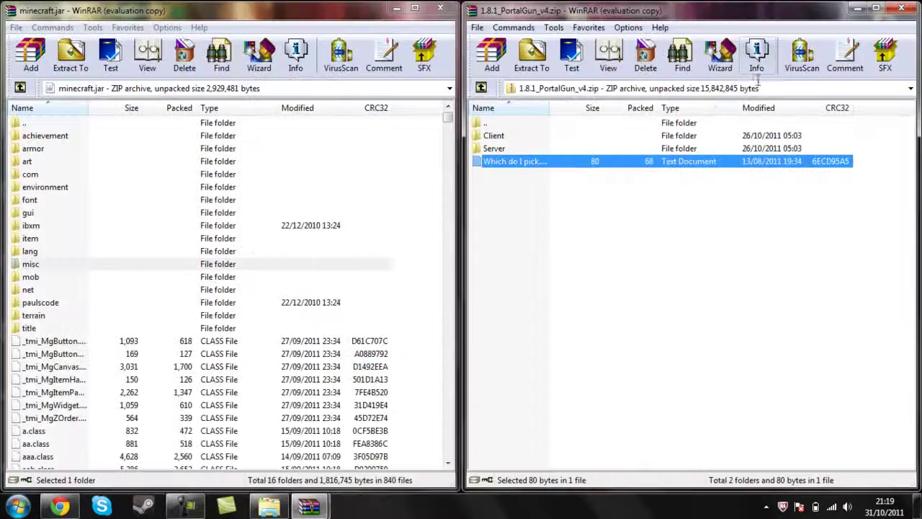
Open the PortalGun archive's Client\place in mods folder and show .minecraft's mods folder beside it, minimizing minecraft.jar
double_click(644, 140)
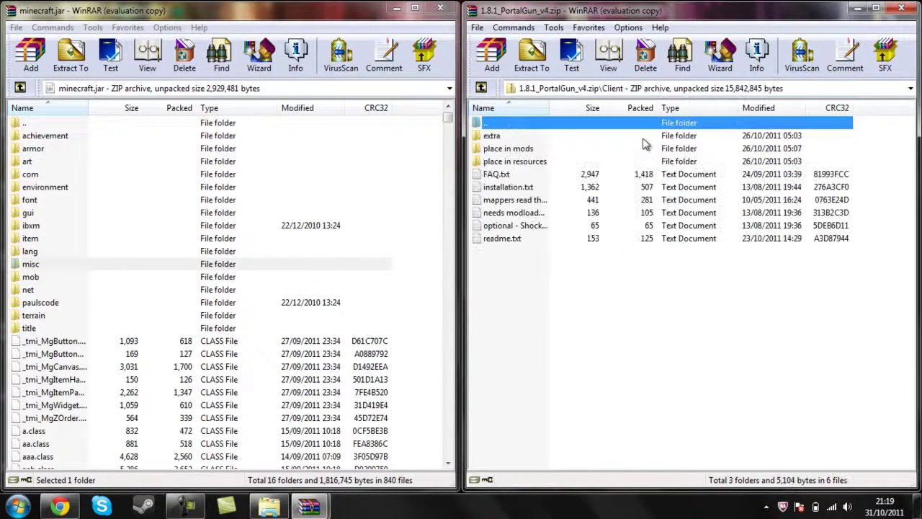
double_click(529, 151)
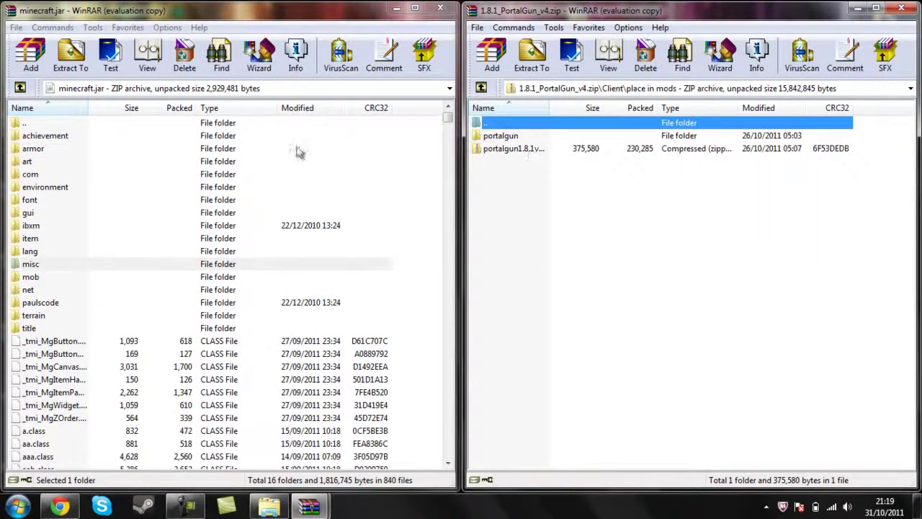
left_click(396, 8)
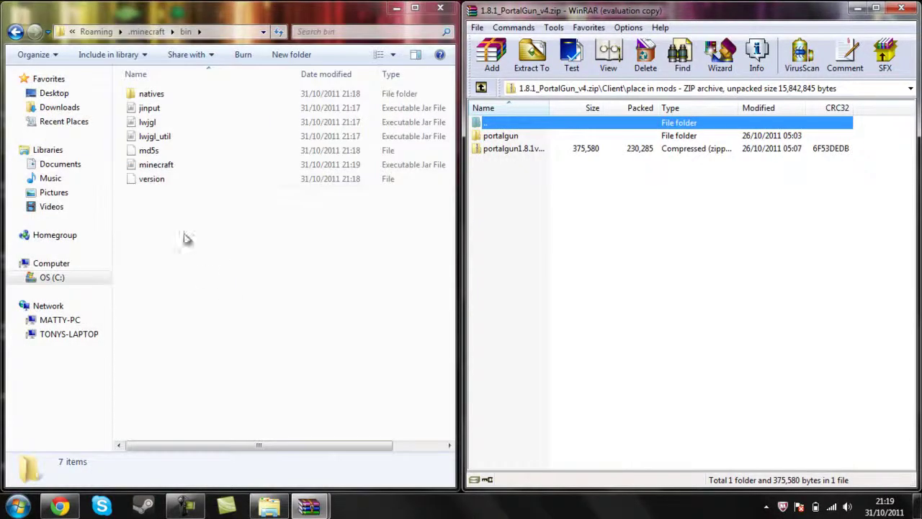
left_click(15, 31)
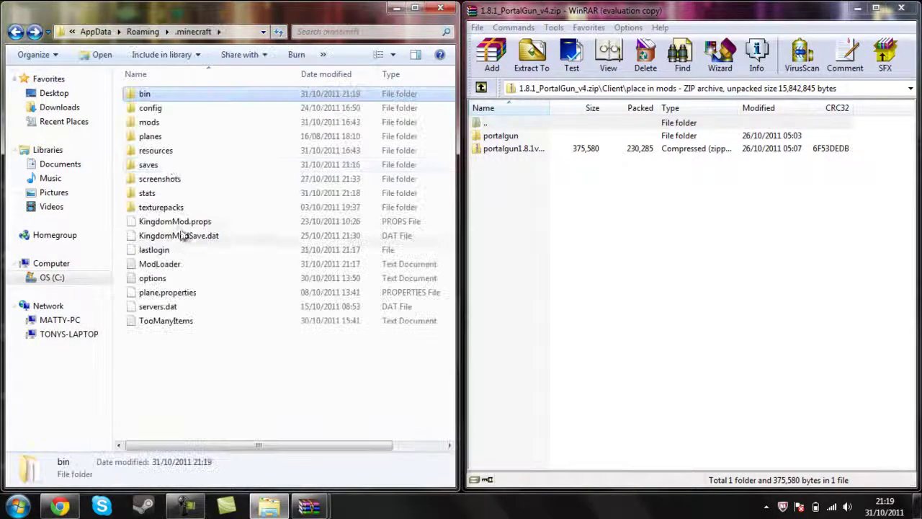
left_click(173, 136)
double_click(173, 126)
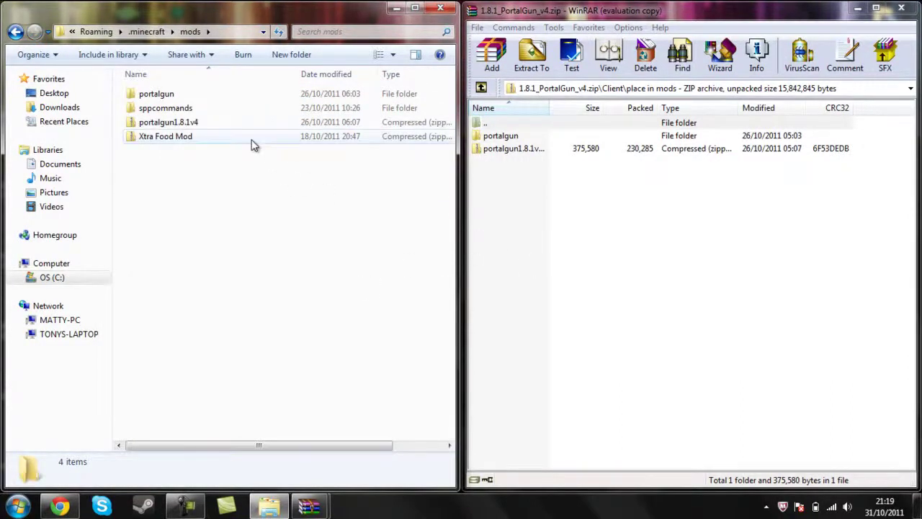
Replace the old portalgun folder and portalgun1.8.1v4 zip in .minecraft's mods folder with the copies from the archive
left_click(232, 126)
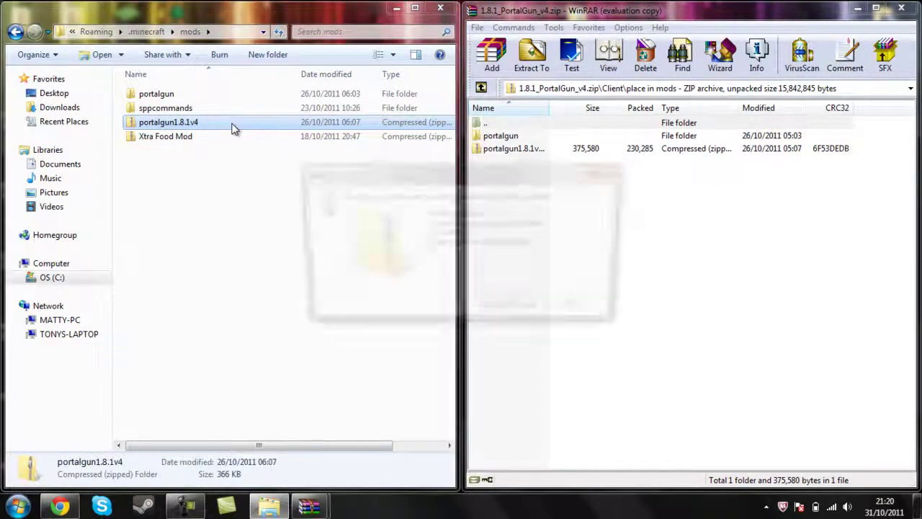
key("Delete")
key("Return")
left_click(206, 95)
key("Delete")
key("Return")
left_click_drag(585, 187, 258, 184)
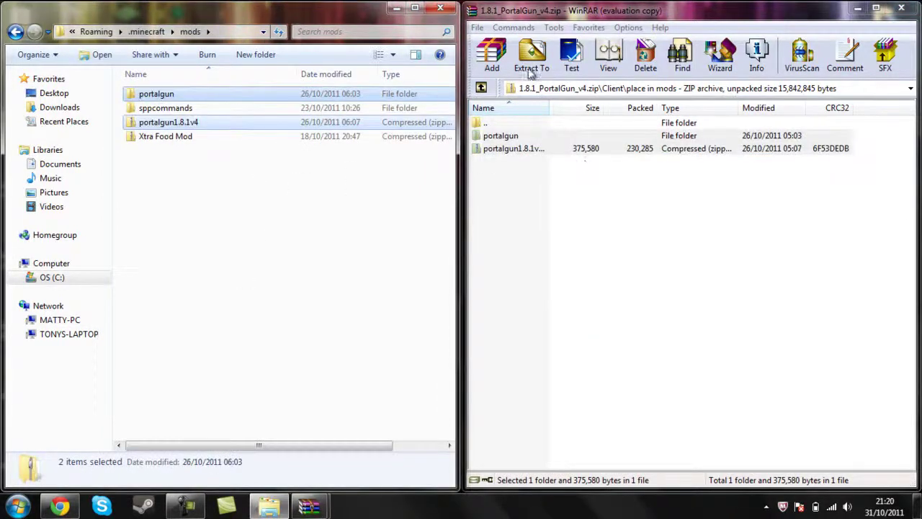
Open the archive's Client\place in resources folder and .minecraft's resources folder side by side
left_click(481, 88)
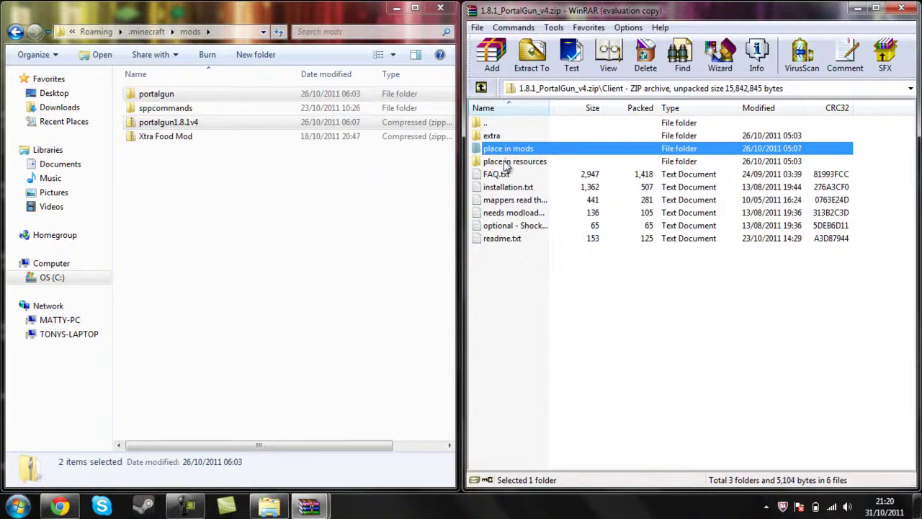
double_click(504, 160)
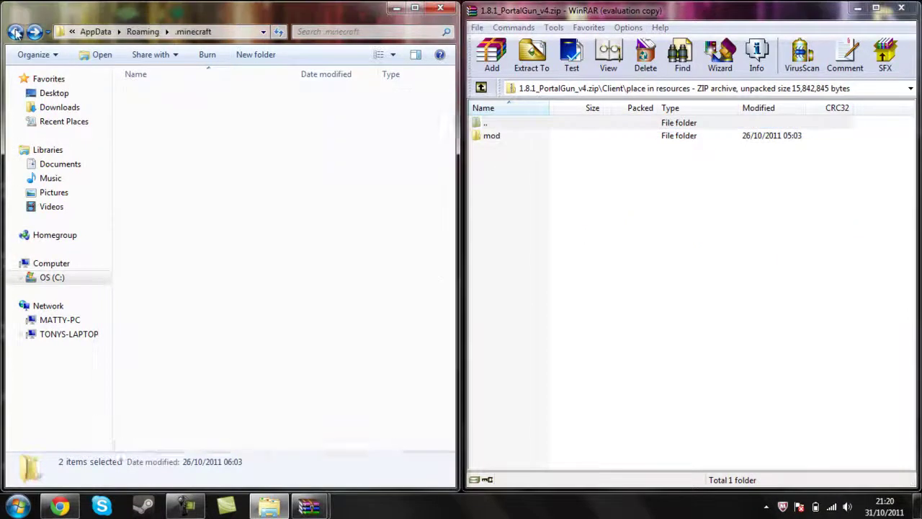
left_click(15, 31)
double_click(155, 151)
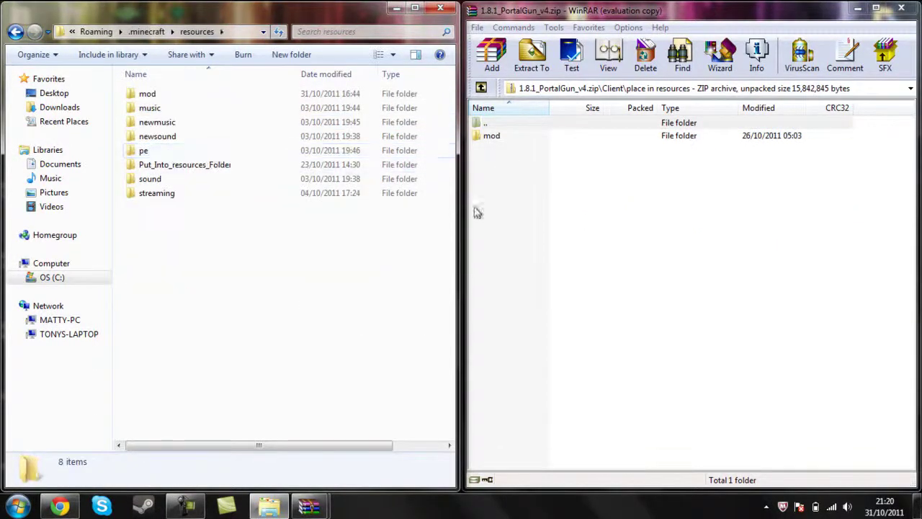
Delete the existing mod folder from .minecraft's resources and extract the PortalGun archive's mod folder in its place
left_click_drag(539, 192, 518, 185)
left_click_drag(454, 181, 139, 104)
key("Delete")
left_click(555, 139)
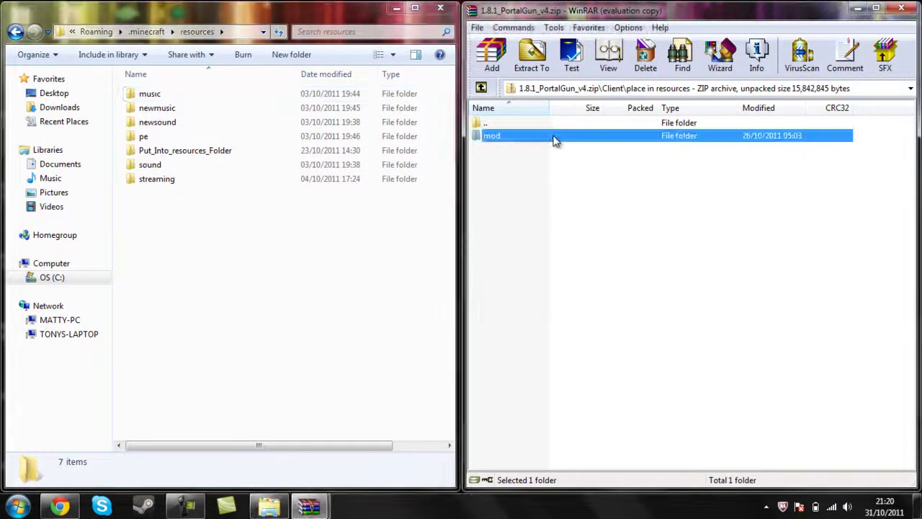
left_click_drag(313, 266, 313, 269)
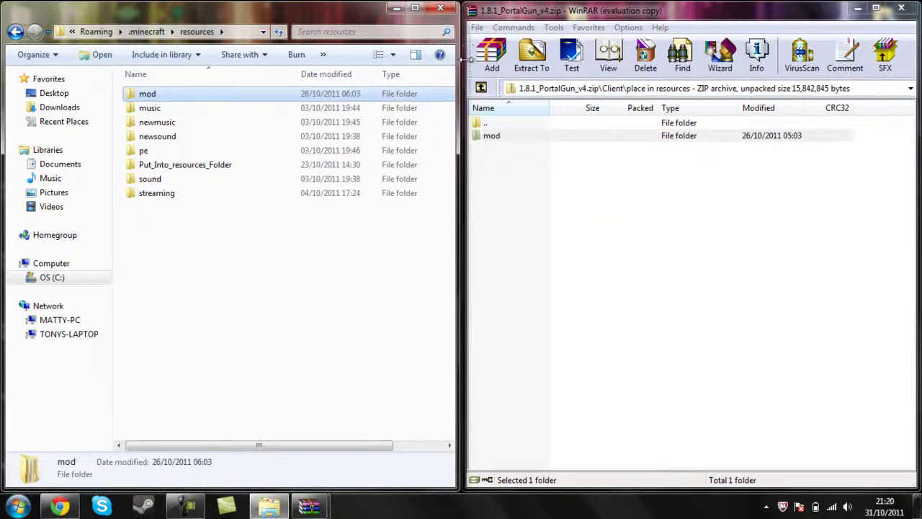
Return the PortalGun archive to its Client folder, and close both the archive and the resources folder window
left_click(481, 87)
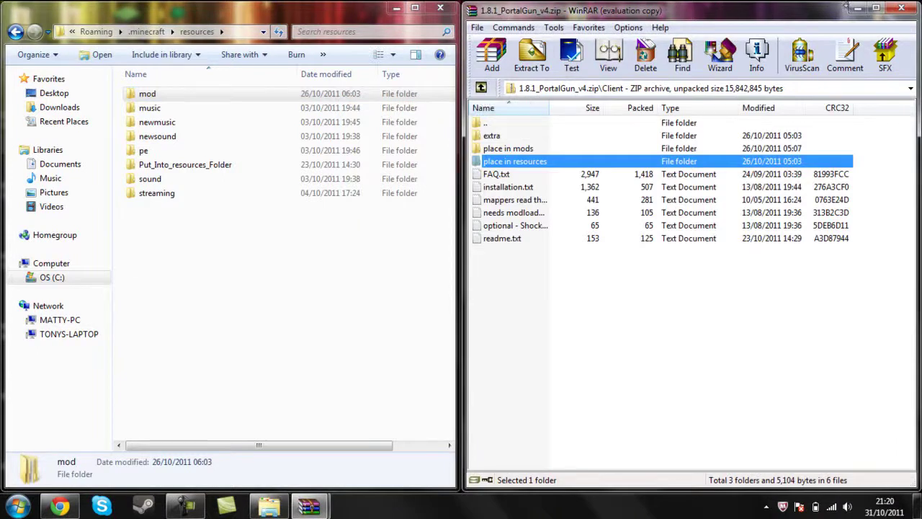
left_click(900, 8)
left_click(440, 8)
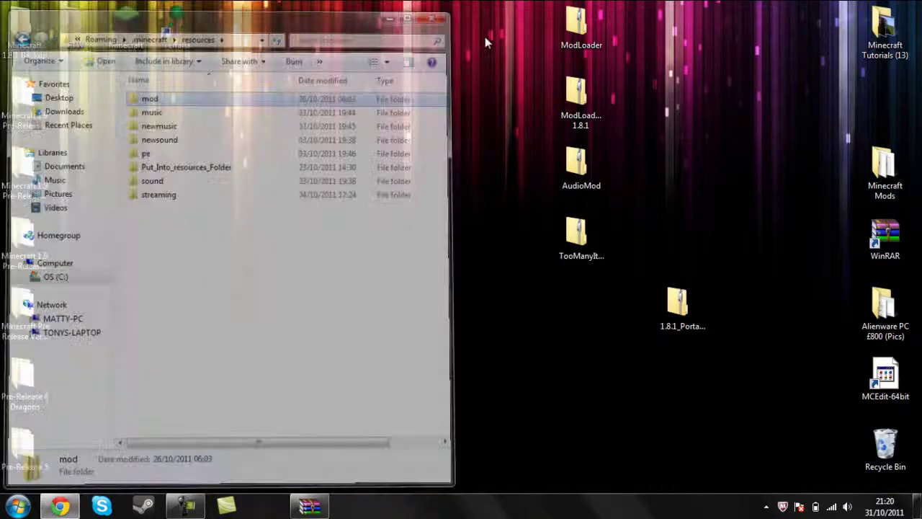
Line up the PortalGun zip below TooManyItems and move the mod zips into Minecraft Mods, keeping both files on a name conflict
left_click_drag(678, 313, 583, 317)
left_click_drag(601, 375, 879, 165)
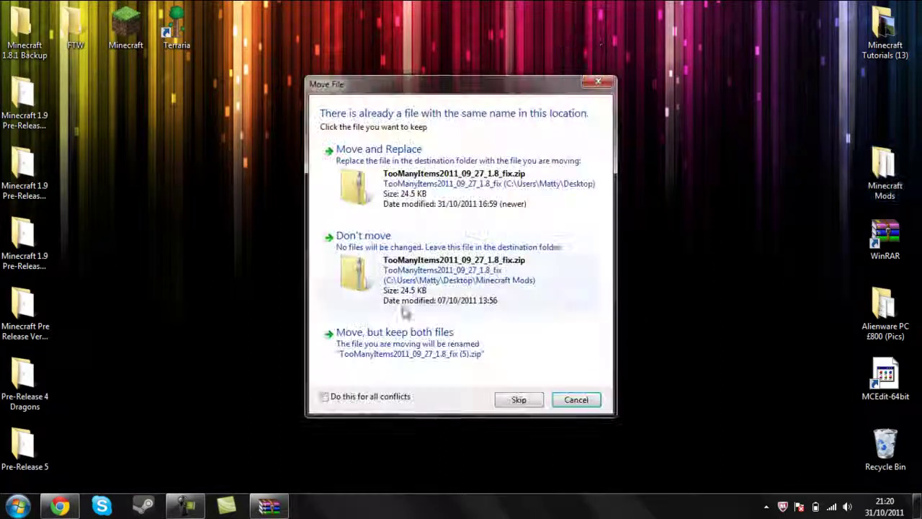
left_click(404, 361)
Launch Minecraft from the desktop and close the minecraft.jar archive
left_click(126, 28)
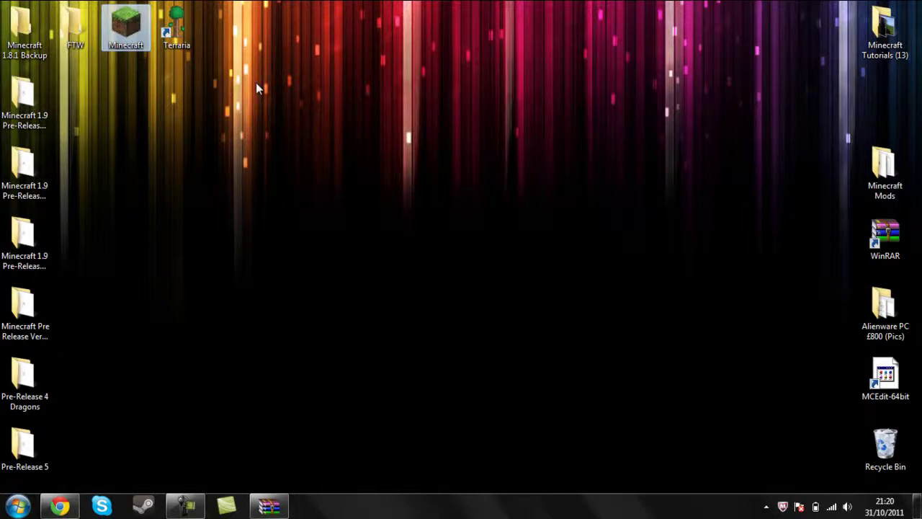
left_click(269, 506)
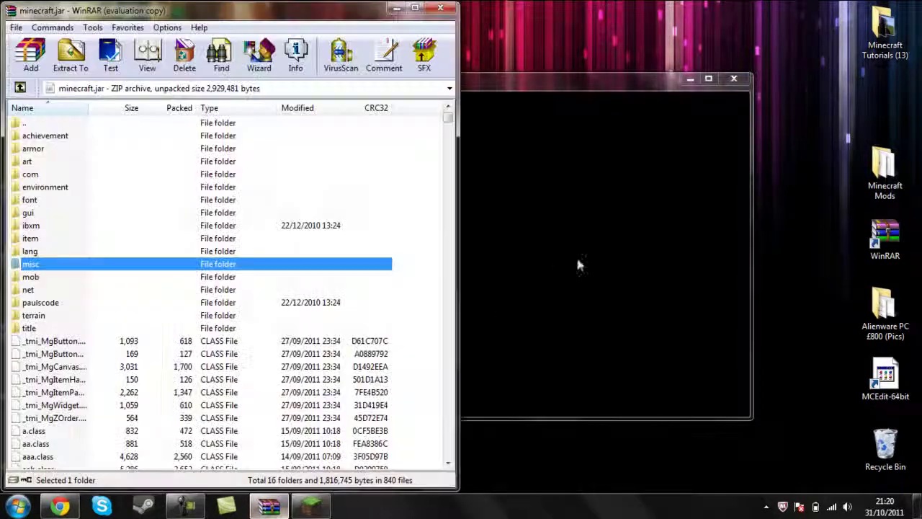
left_click(440, 8)
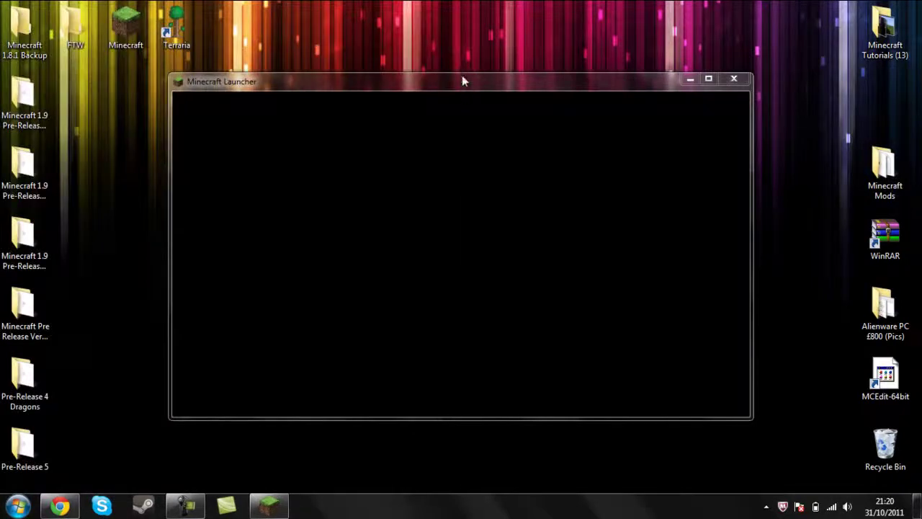
Maximize the Minecraft Launcher, try to log in and start the game in offline mode
left_click_drag(464, 85, 461, 13)
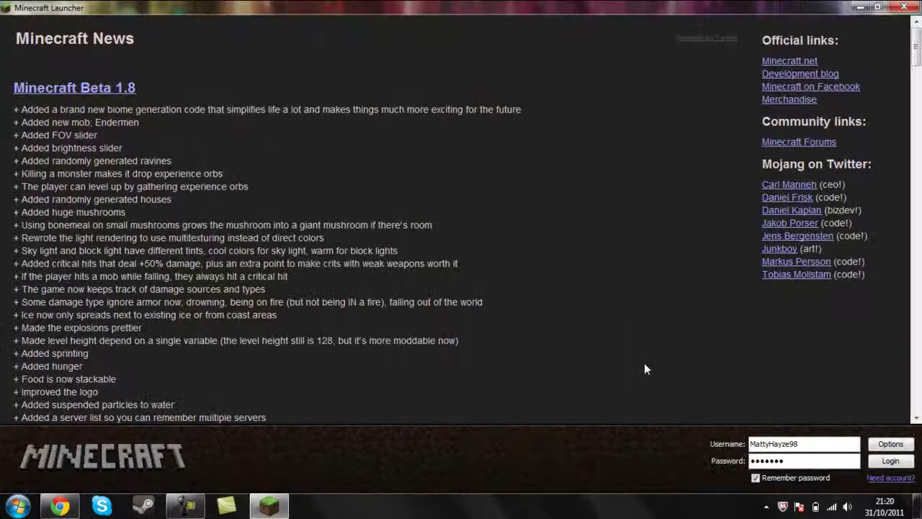
left_click(882, 462)
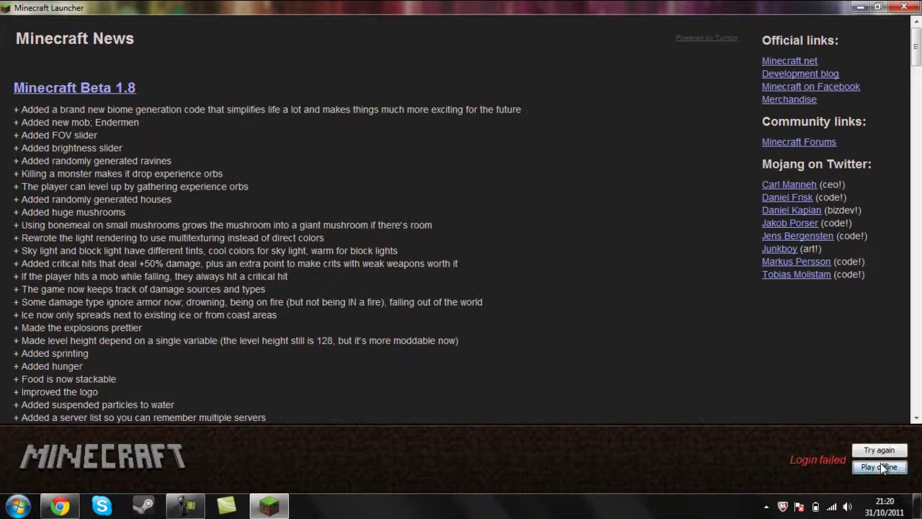
left_click(881, 466)
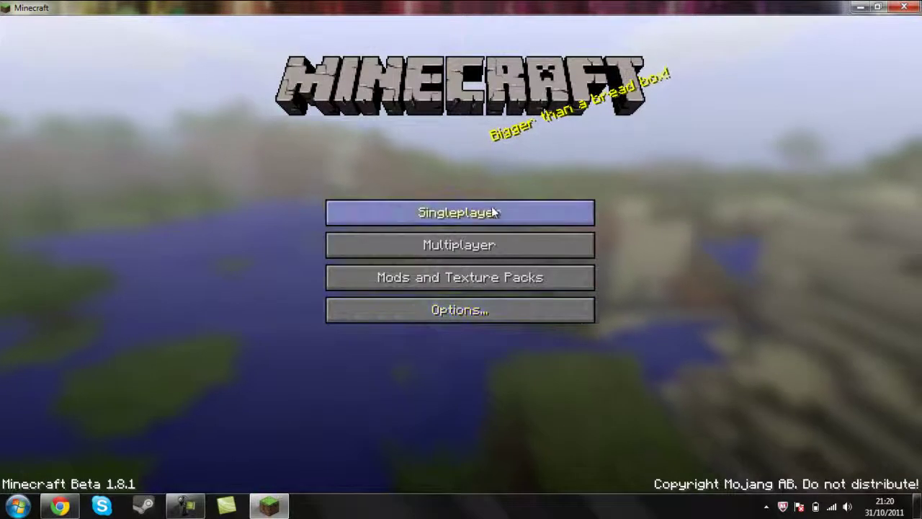
Create a new singleplayer world named "Portal Gun Mod 1.8.1" in Survival mode
left_click(494, 212)
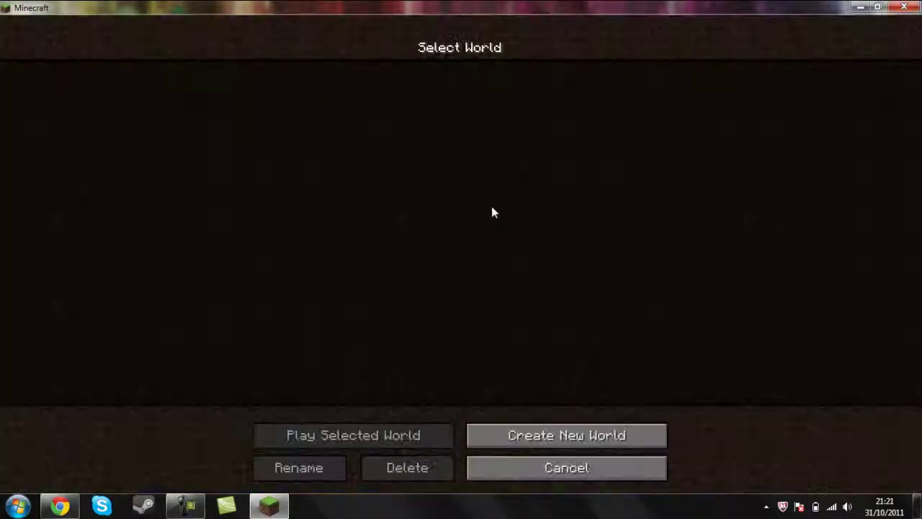
left_click(540, 431)
key("BackSpace")
key("BackSpace")
key("BackSpace")
key("BackSpace")
key("BackSpace")
key("BackSpace")
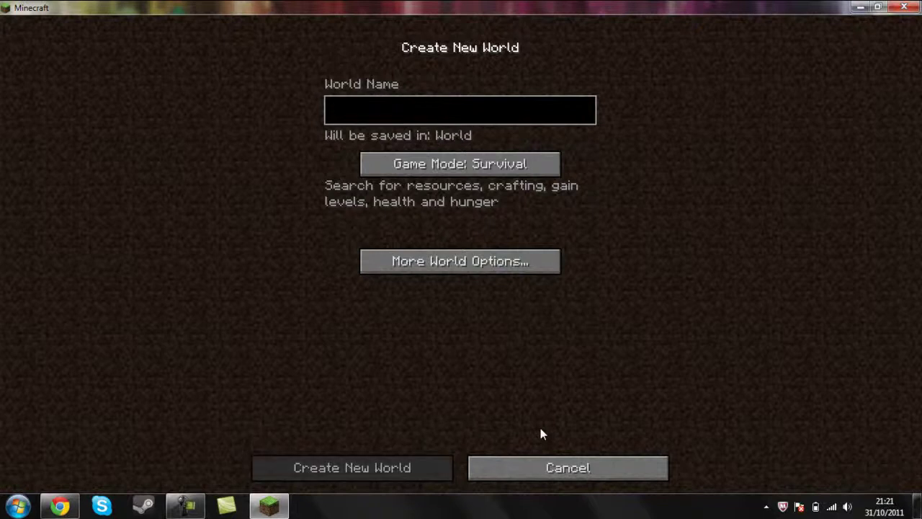
type("or")
key("BackSpace")
key("BackSpace")
type("Fortal")
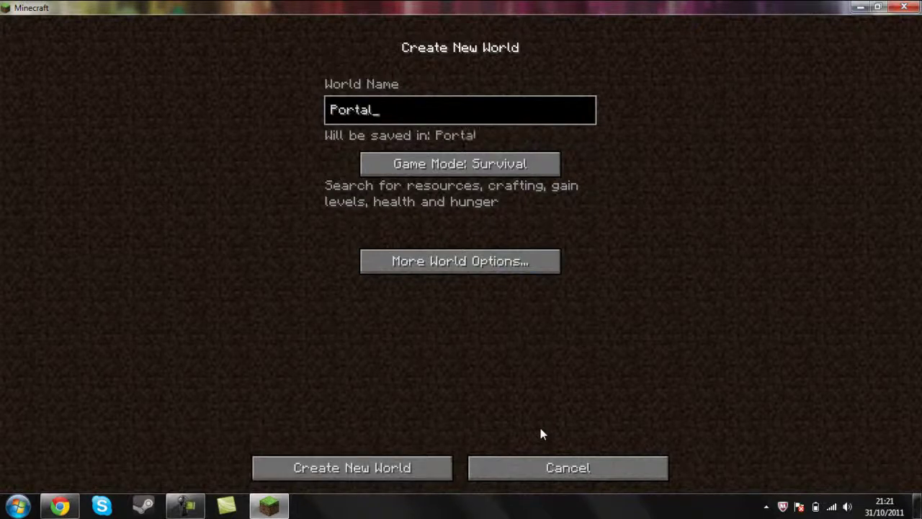
type(" Gun MOd")
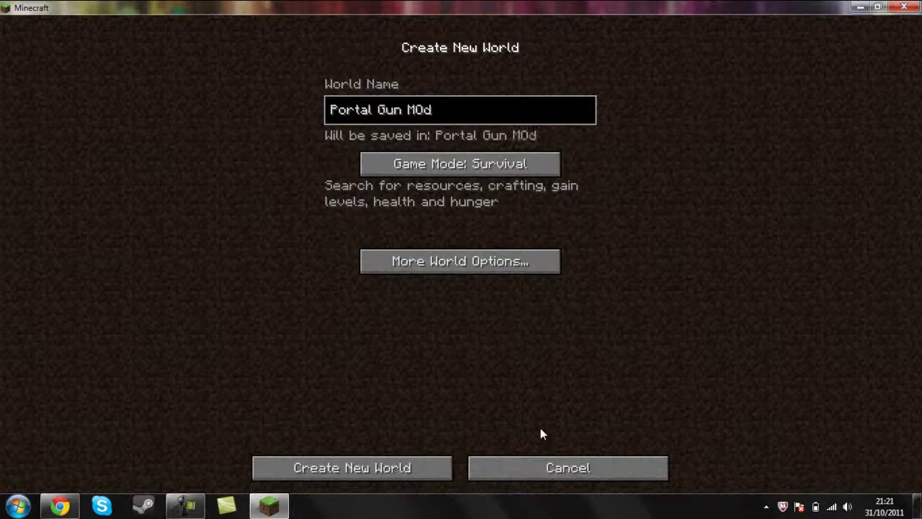
key("BackSpace")
key("BackSpace")
type("od 1.8.1")
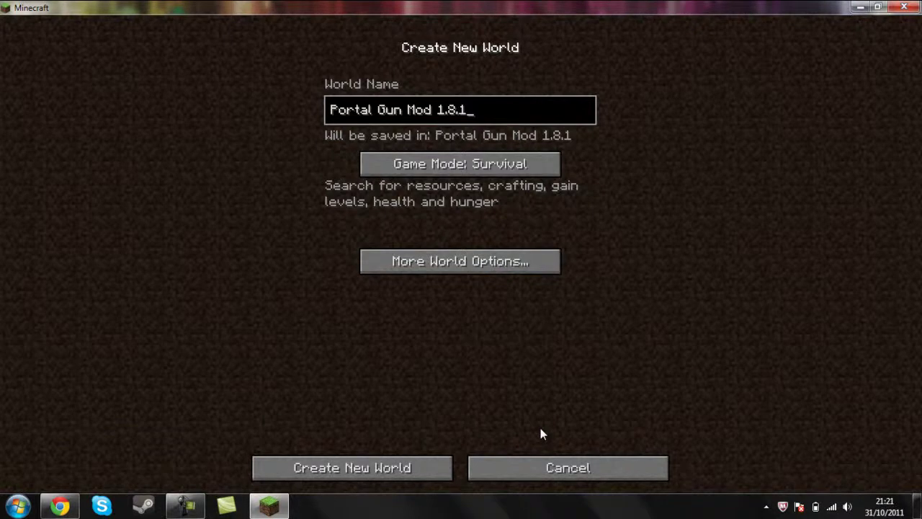
key("Return")
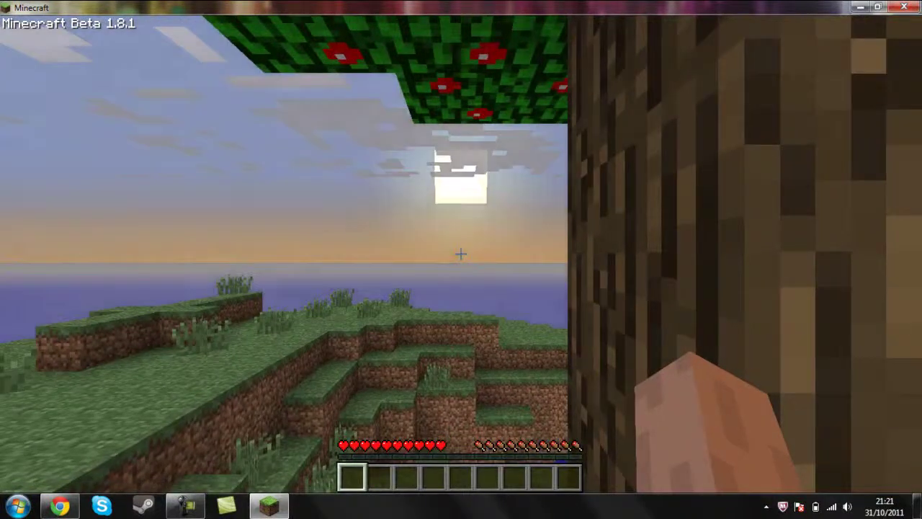
Add Portal Guns 13456 and 13456-2 to the inventory from the TooManyItems list, and fire a blue portal onto the nearby tree trunk
mouse_move(461, 254)
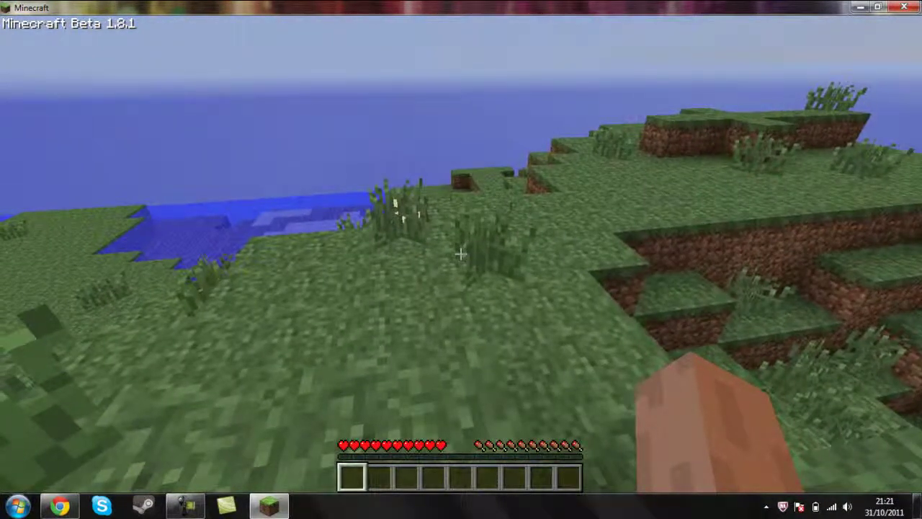
key("e")
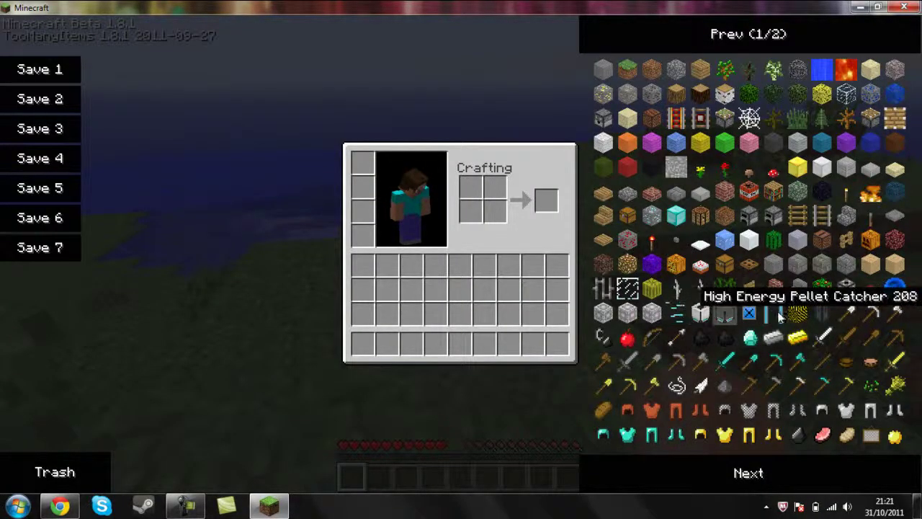
left_click(775, 488)
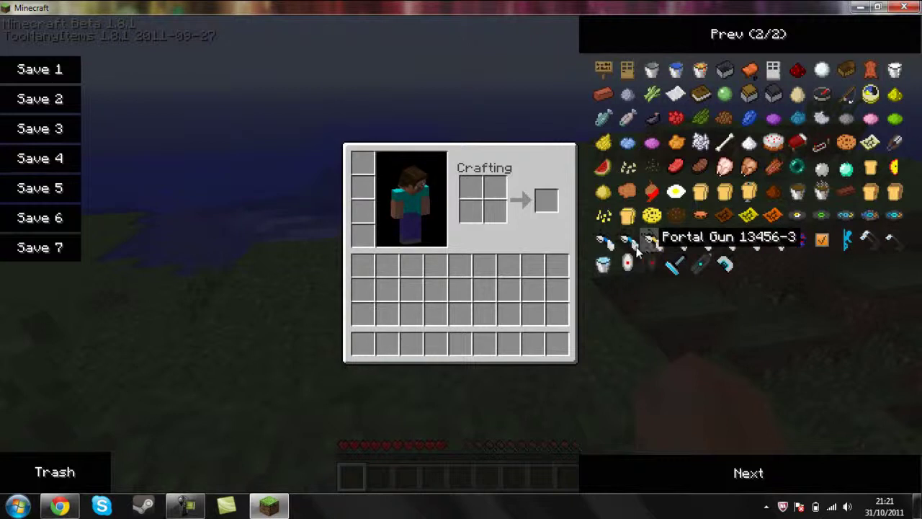
left_click(629, 242)
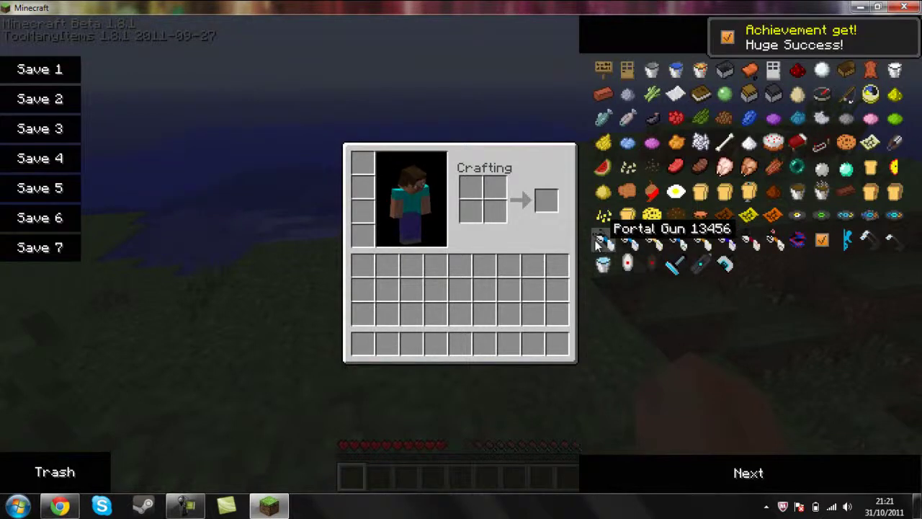
left_click(598, 243)
left_click(628, 244)
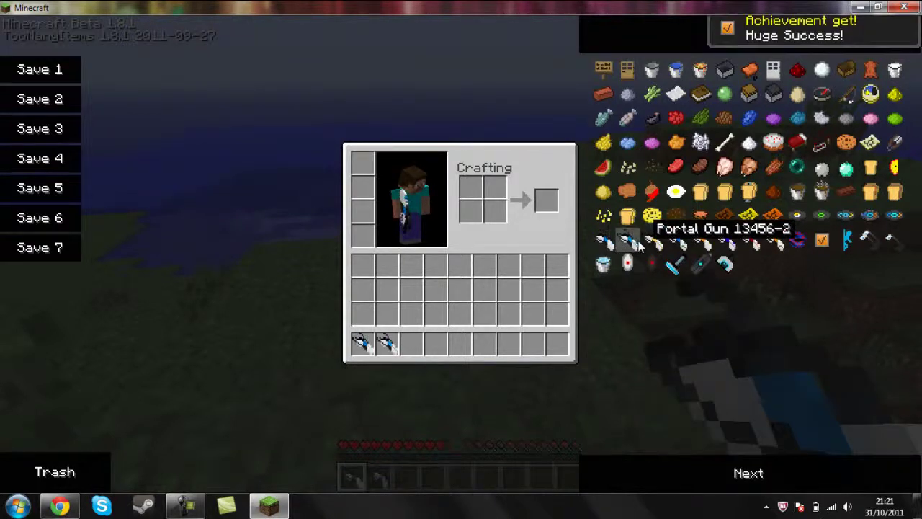
key("e")
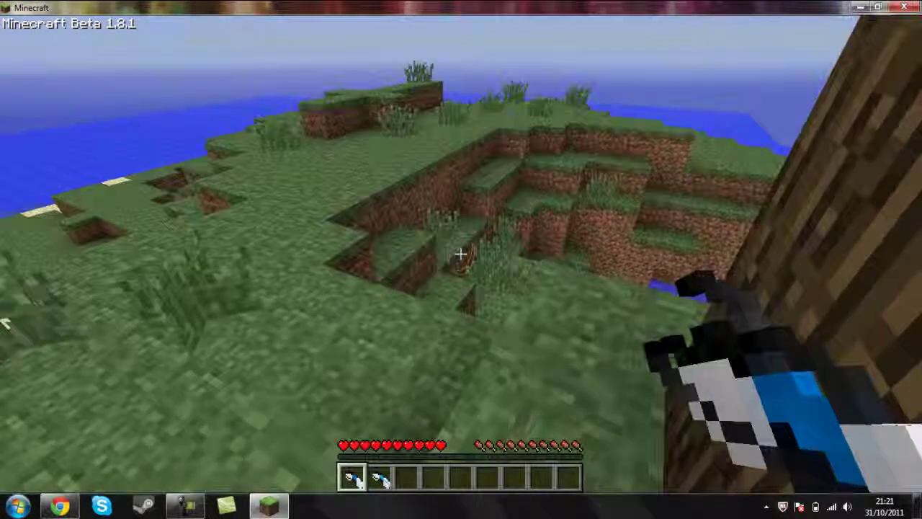
left_click(461, 253)
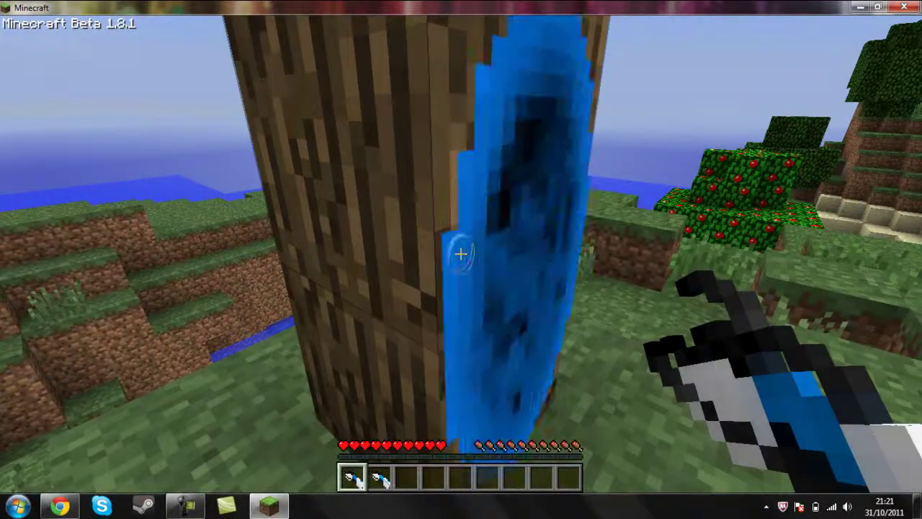